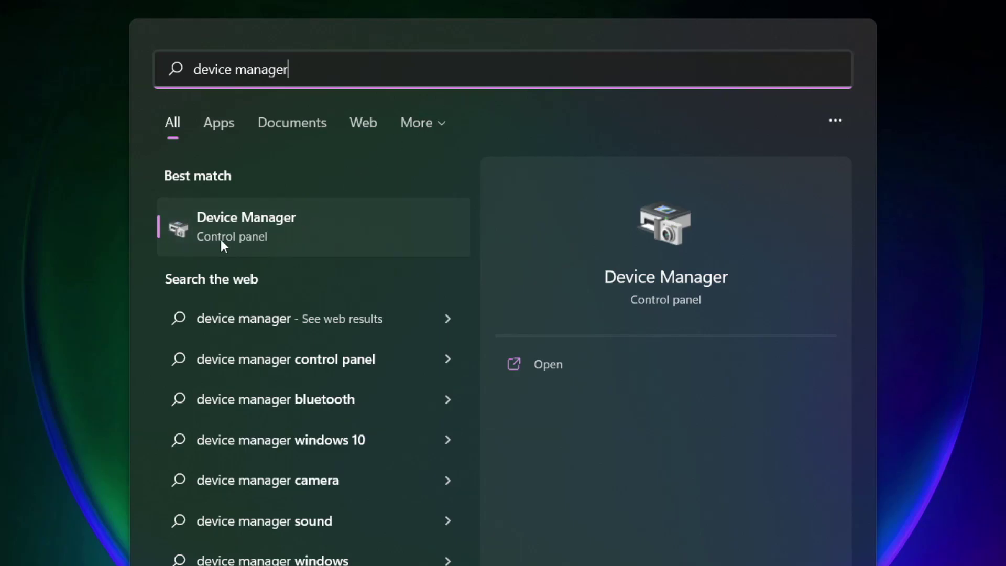
- Open Device Manager in a maximized window and expand the Display adaptors category
click(369, 236)
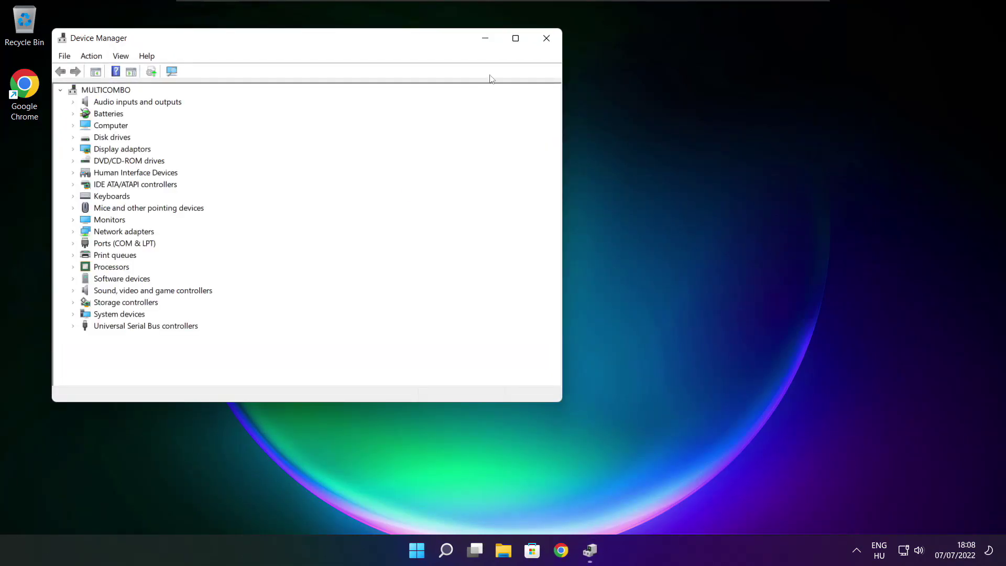
click(516, 39)
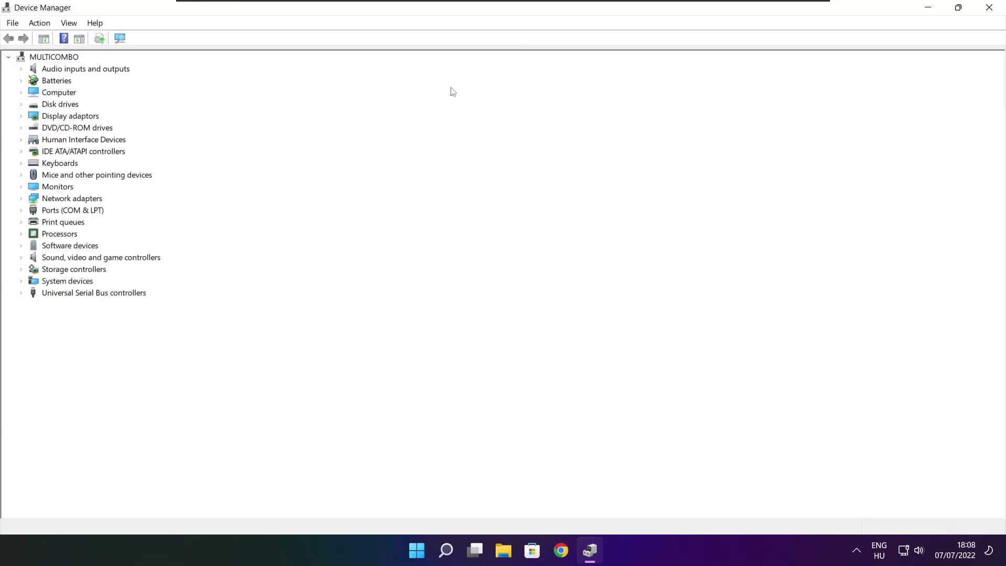
click(79, 118)
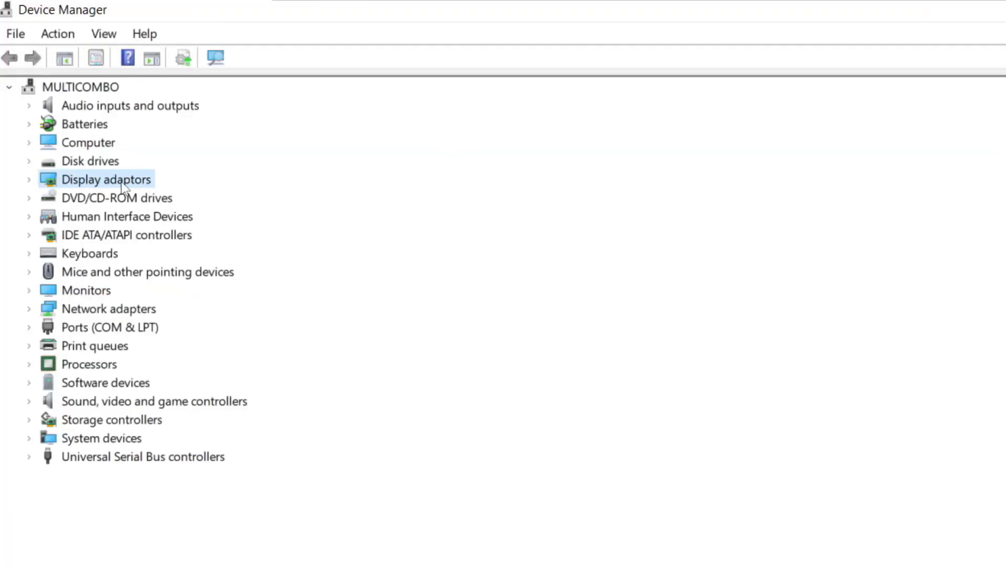
click(29, 180)
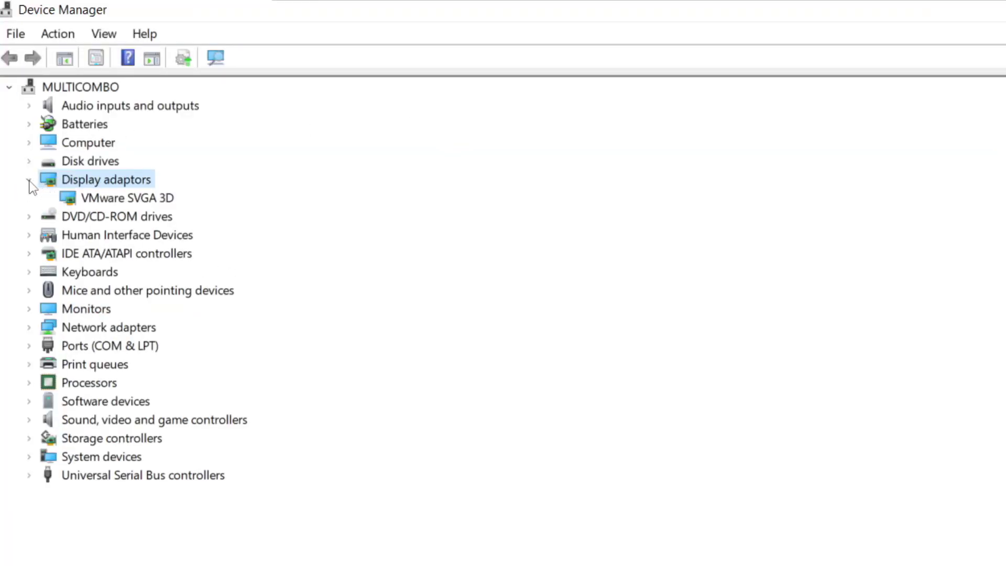
- Run an automatic driver update search for the VMware SVGA 3D display adaptor and close the update wizard
click(79, 198)
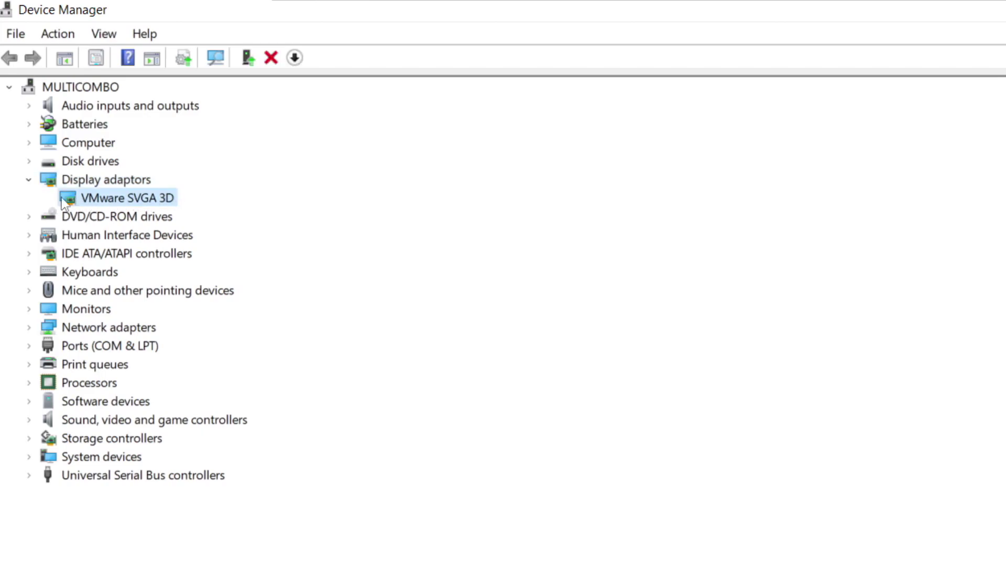
right_click(109, 202)
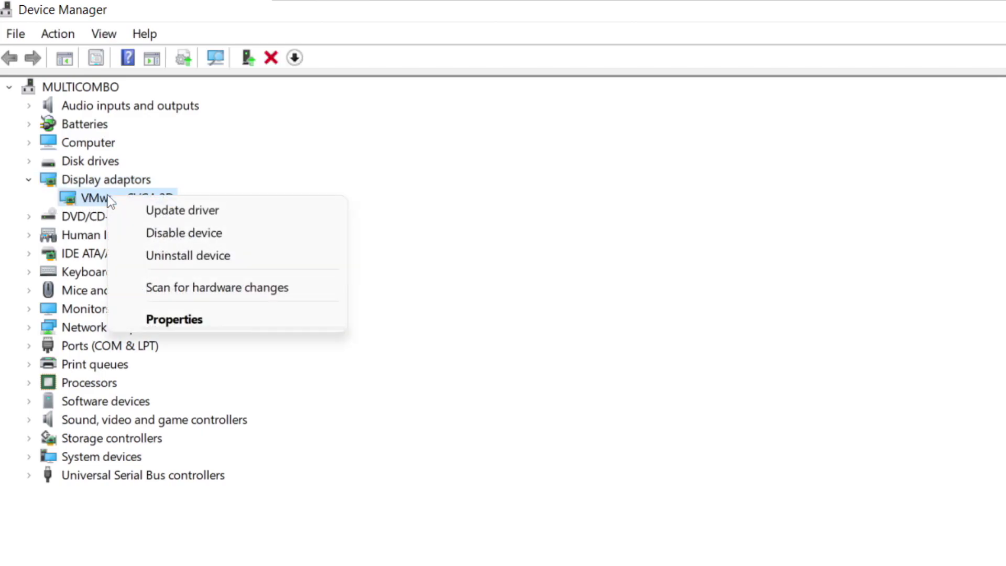
click(222, 211)
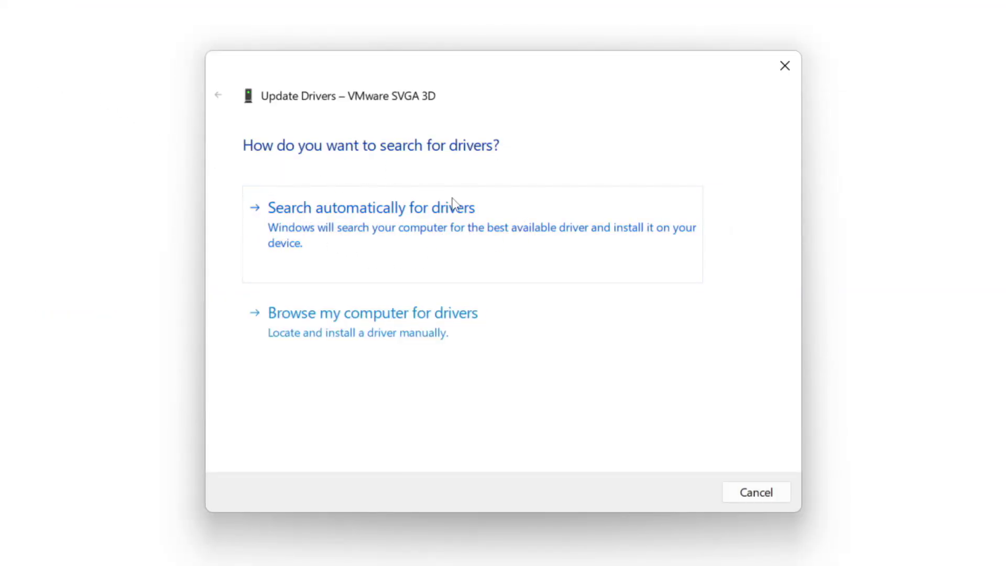
click(443, 238)
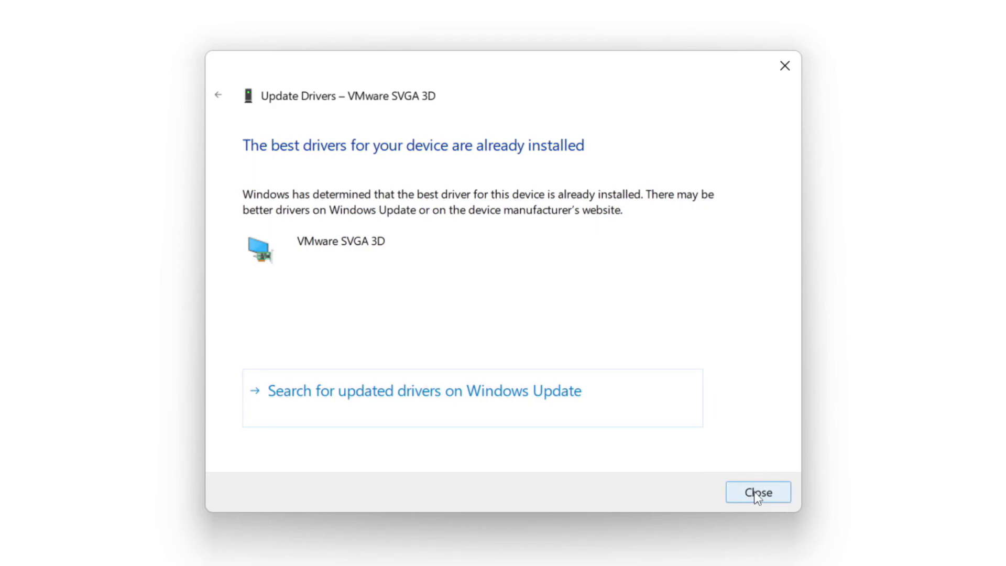
click(757, 495)
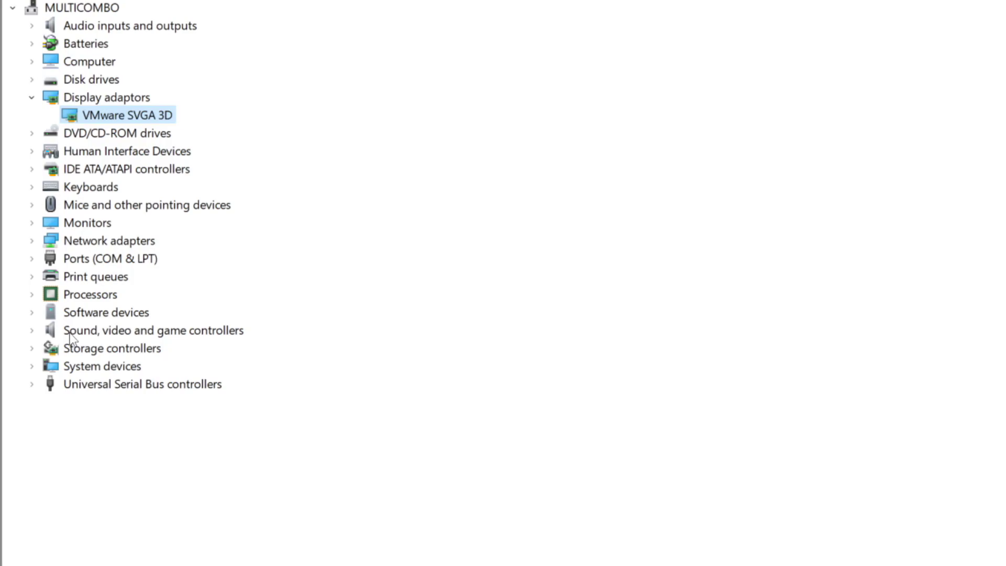
- Run an automatic driver update search for the High Definition Audio Device under Sound, video and game controllers, and close Device Manager
click(70, 335)
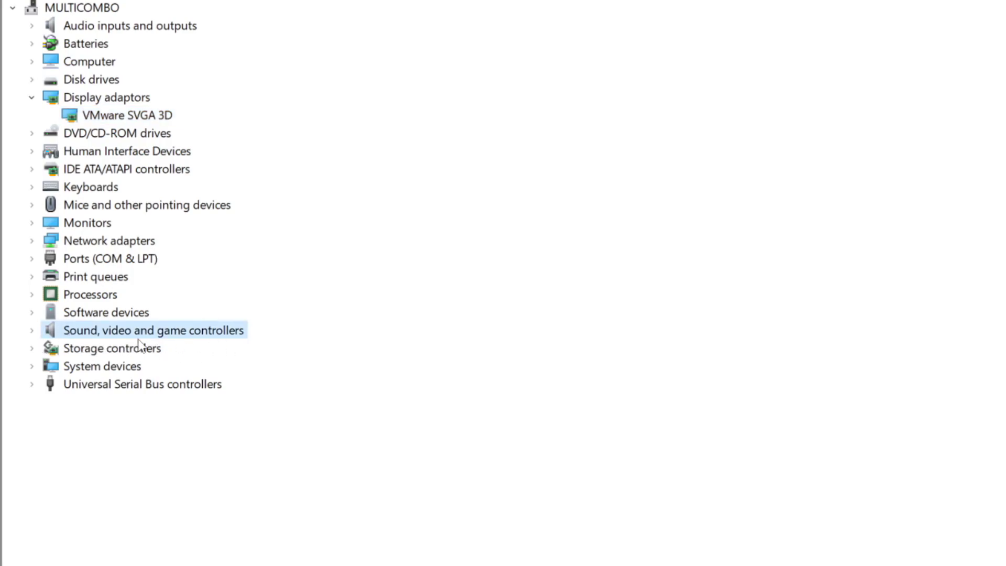
click(32, 331)
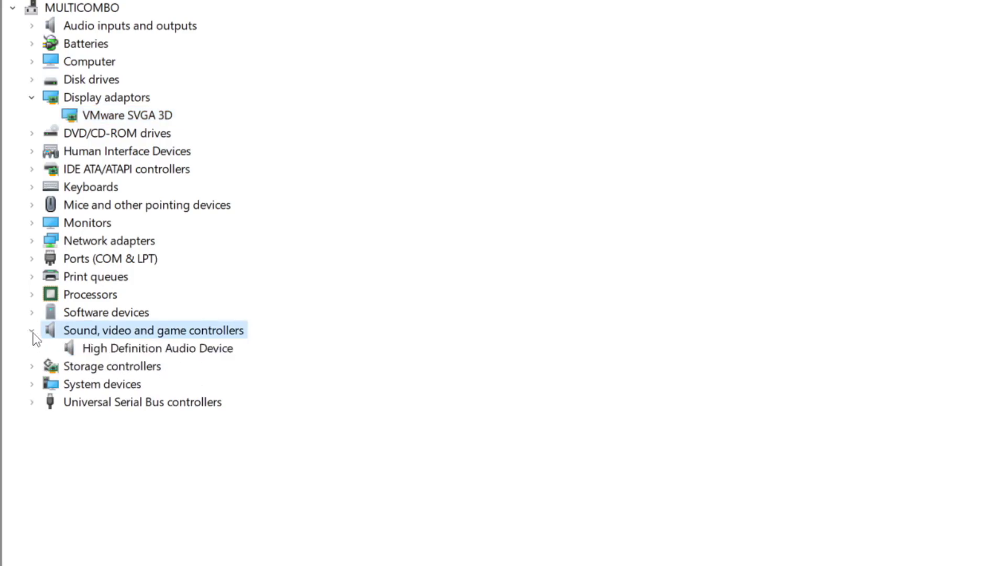
click(145, 352)
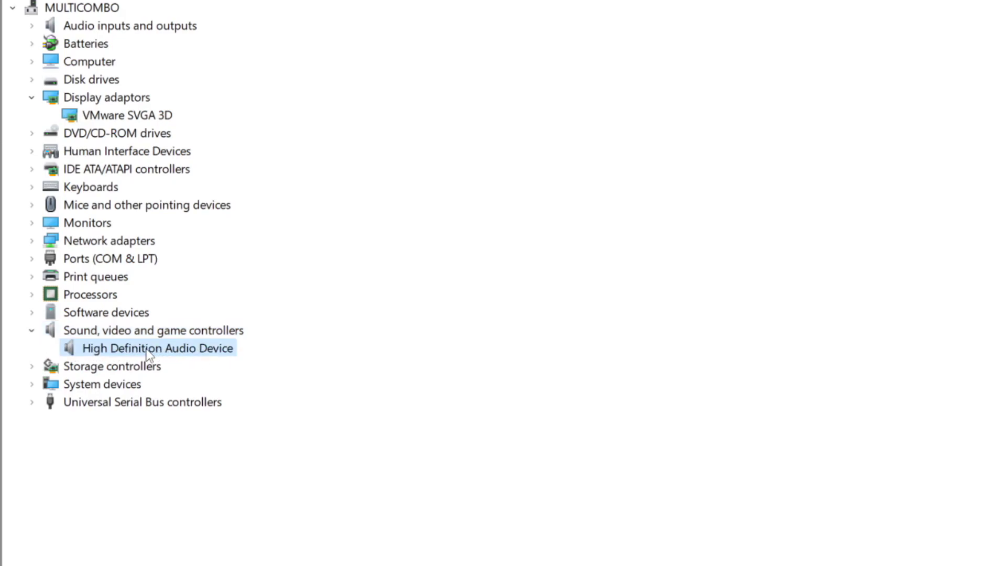
right_click(148, 351)
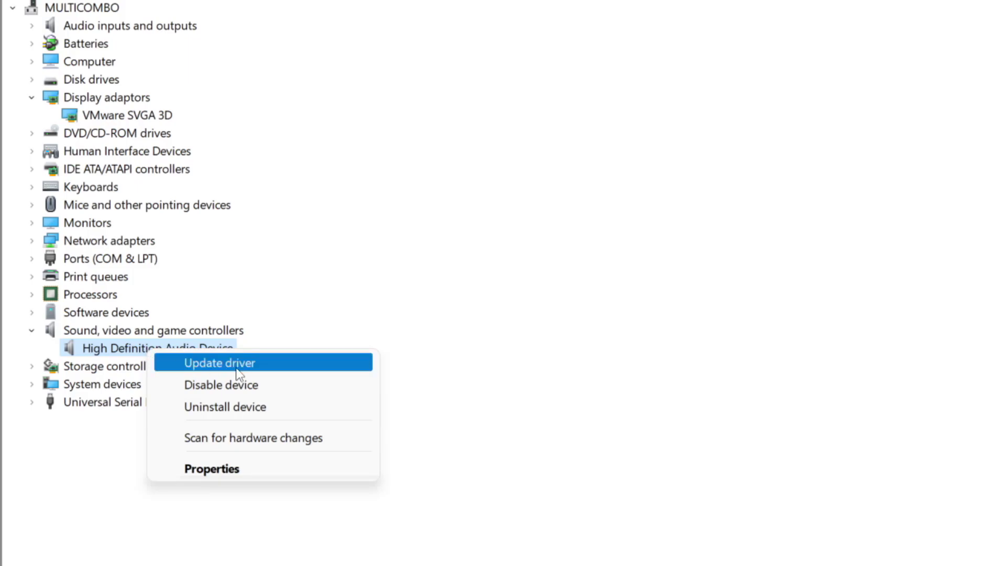
click(297, 366)
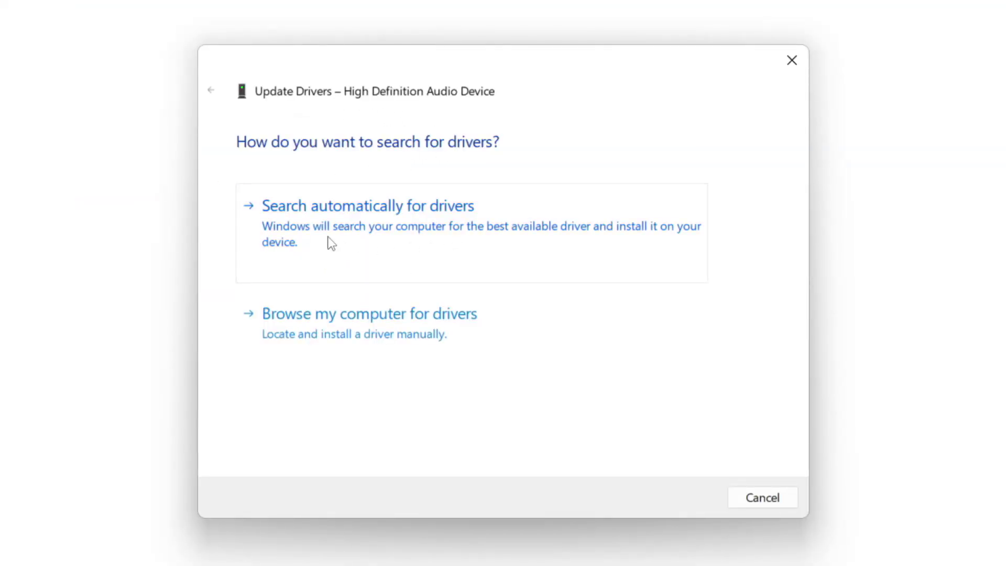
click(401, 227)
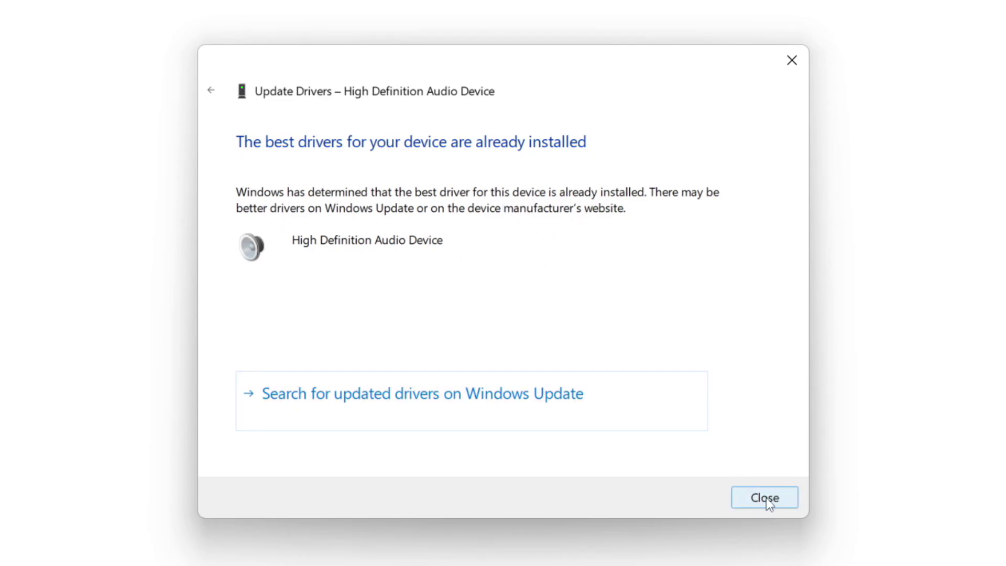
click(766, 497)
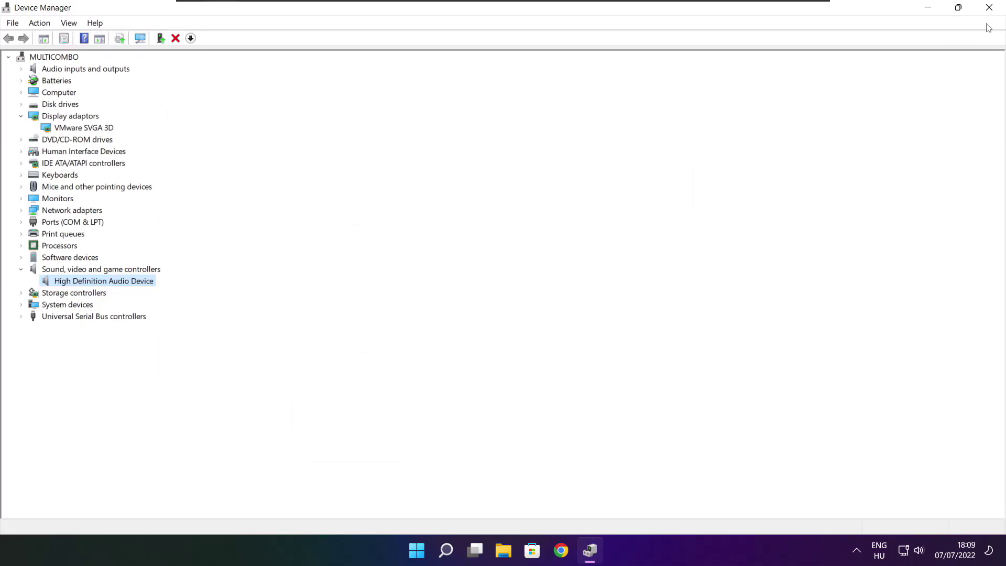
click(990, 7)
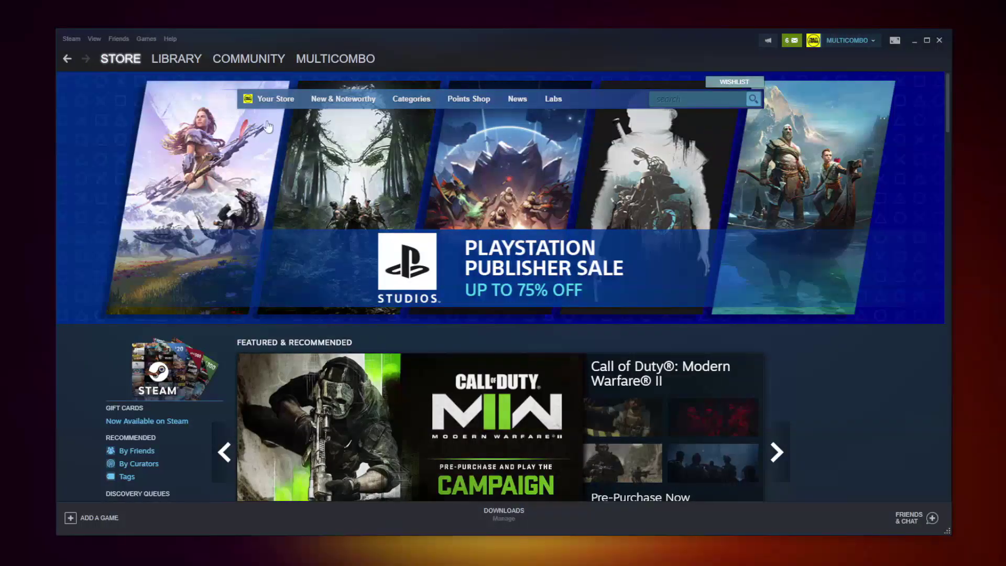
- In the Steam library, open the properties of the favorite game that is not working and verify the integrity of its local files
mouse_move(164, 64)
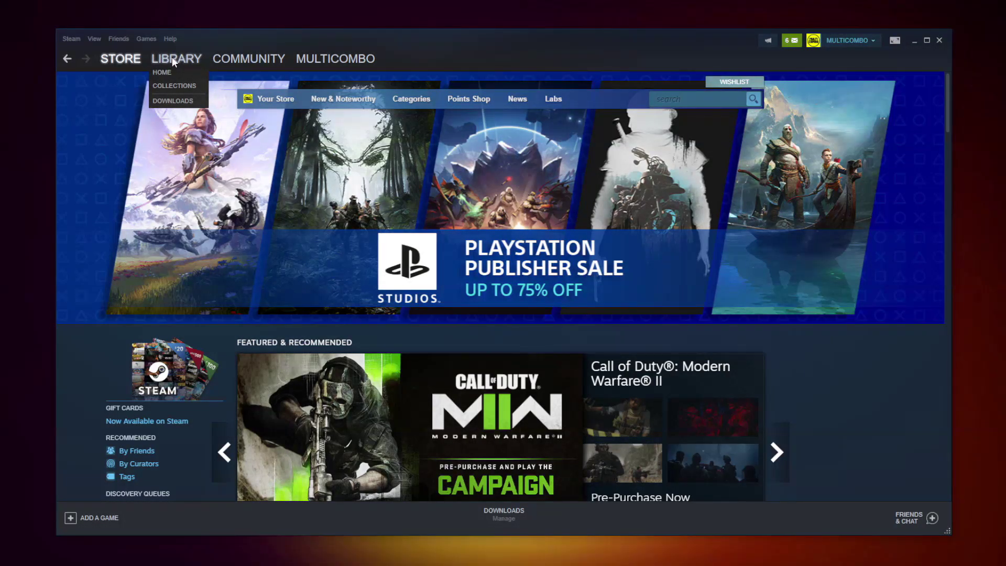
click(173, 60)
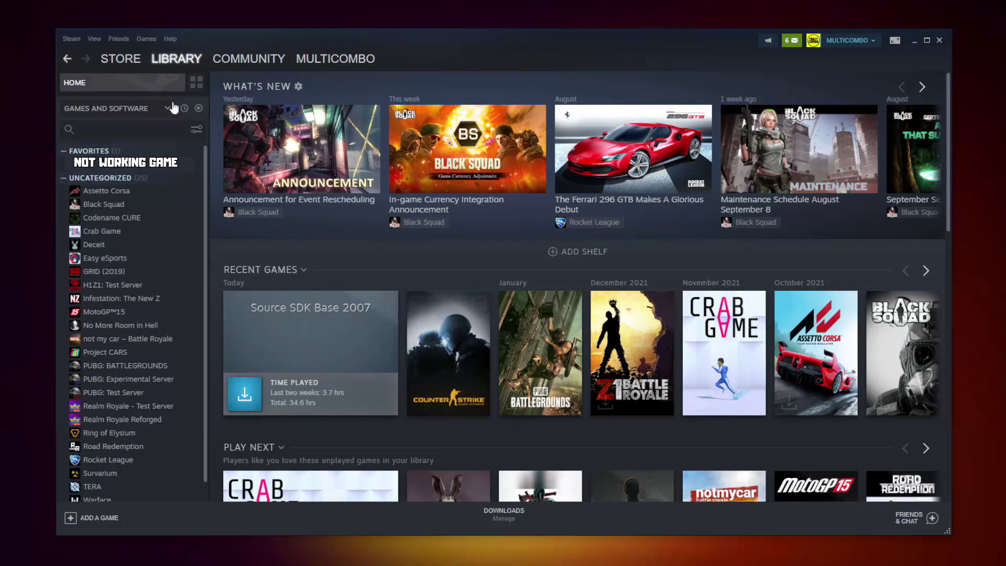
right_click(197, 171)
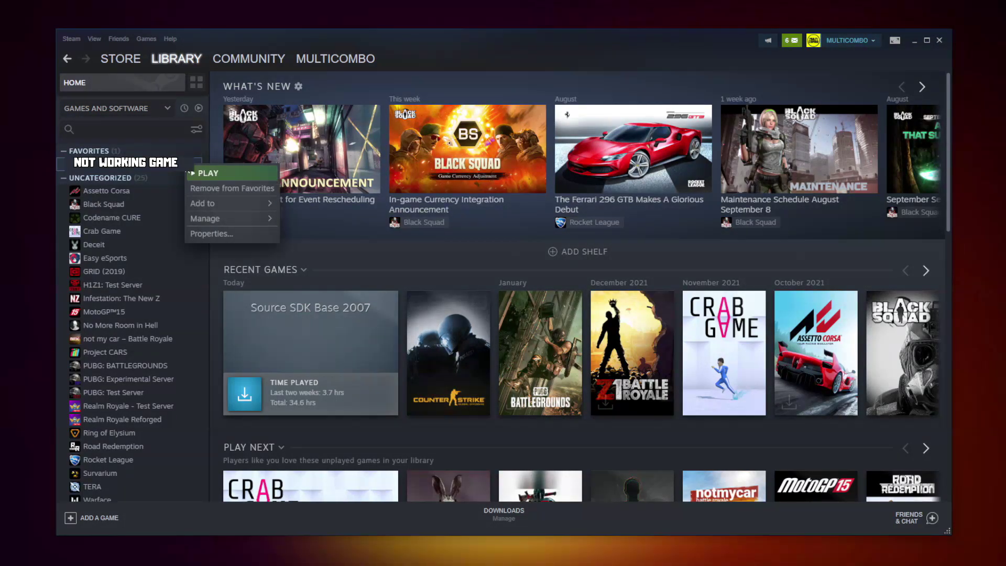
click(224, 234)
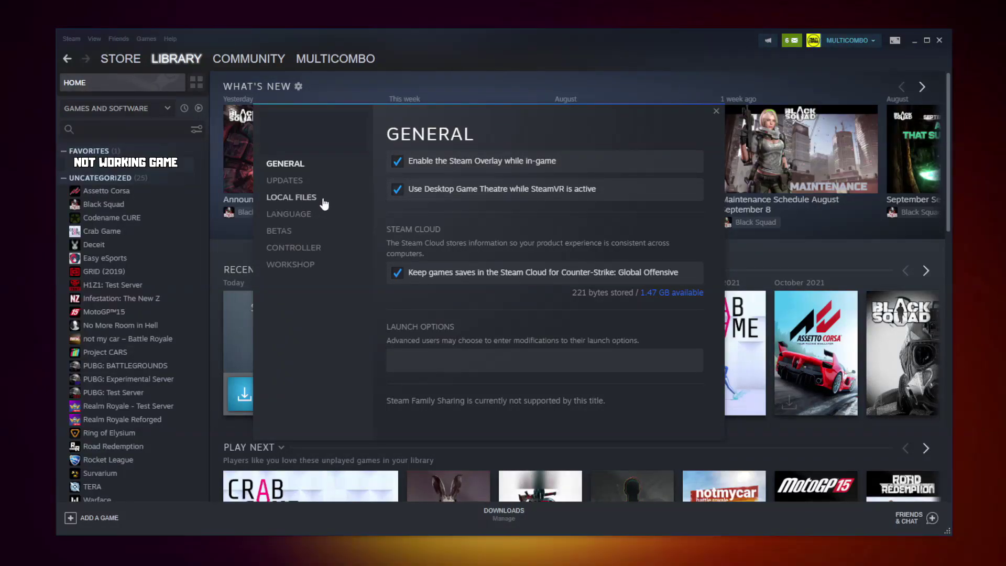
click(295, 199)
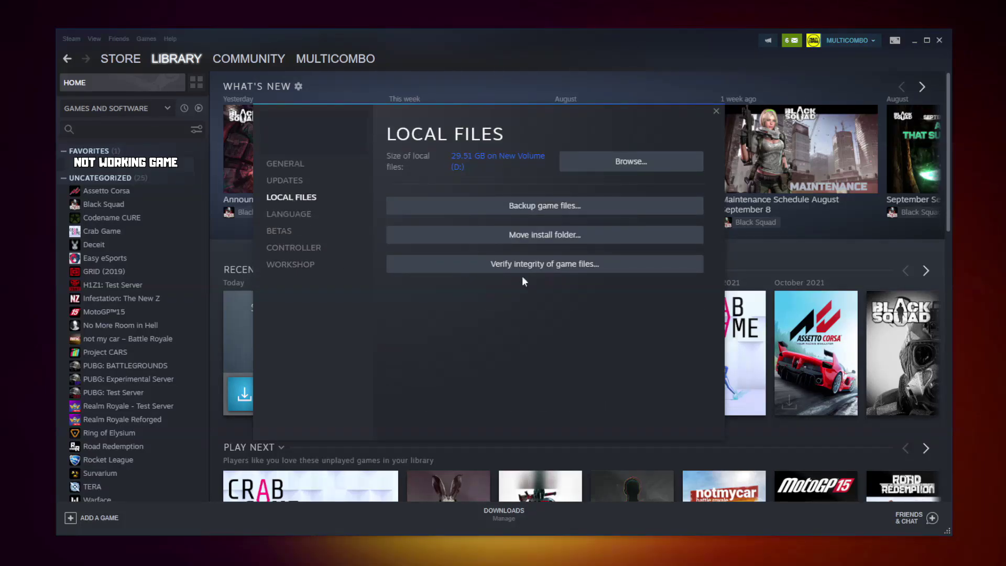
click(549, 267)
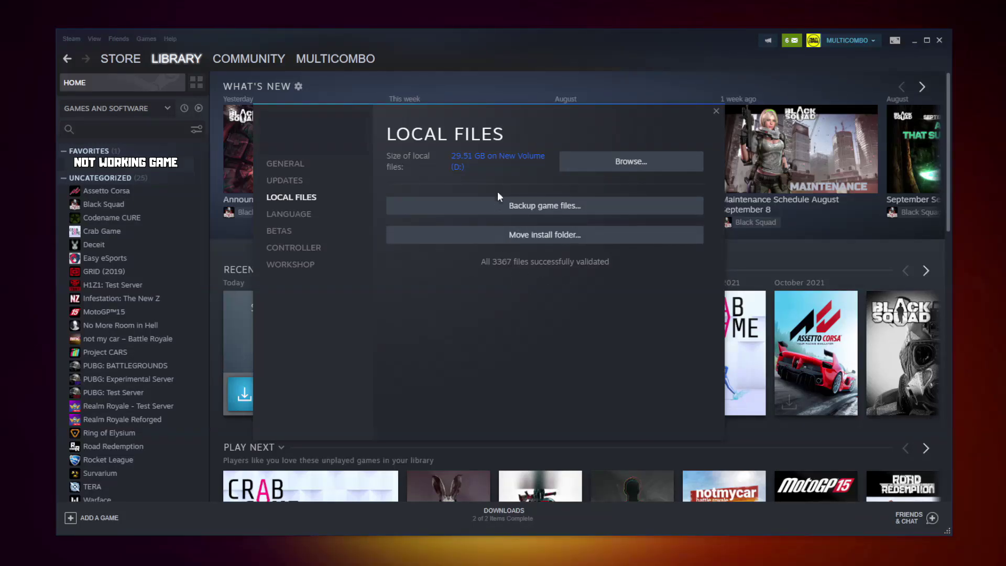
- Browse to the game's install folder in File Explorer and open the properties of the game's application file
click(640, 172)
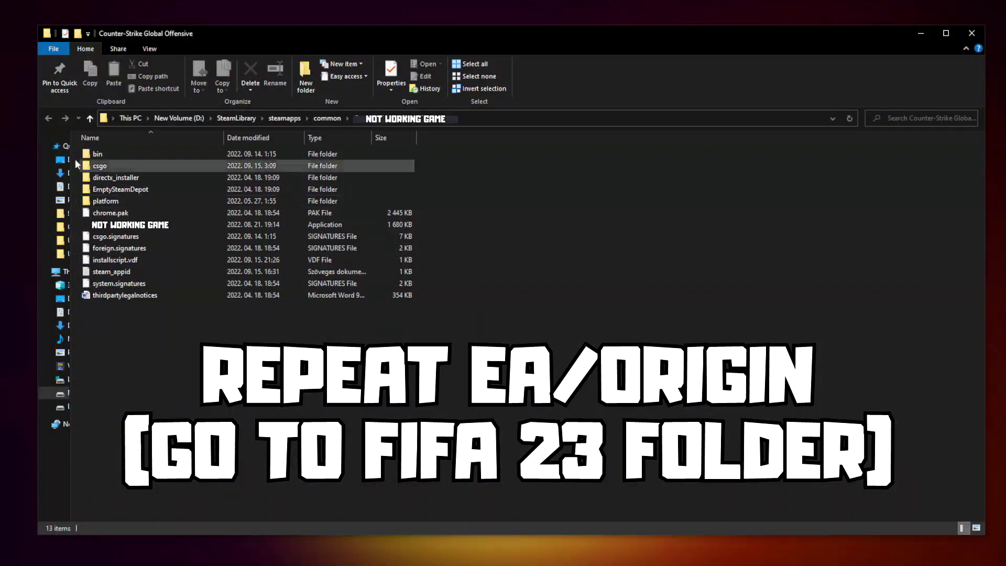
click(159, 230)
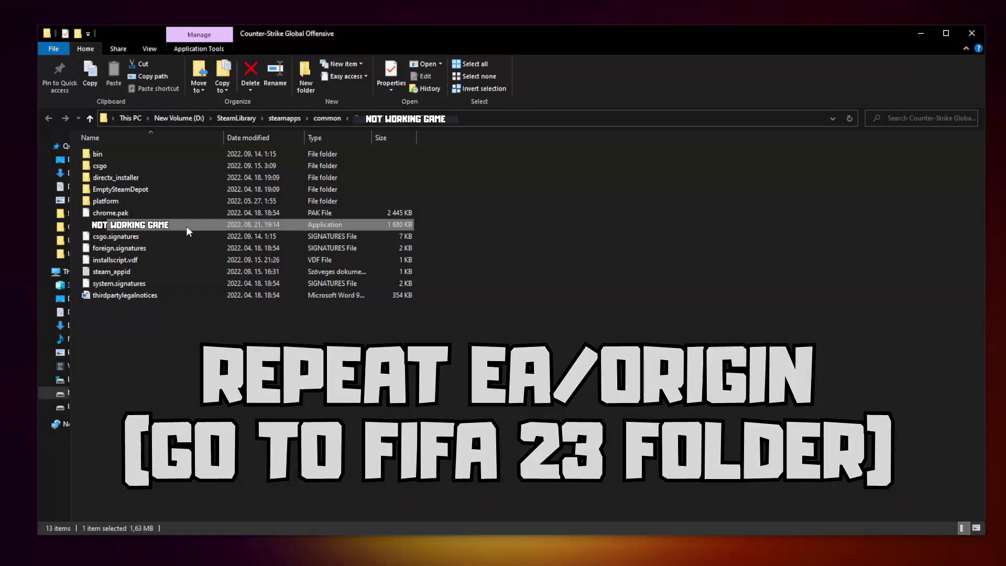
right_click(202, 224)
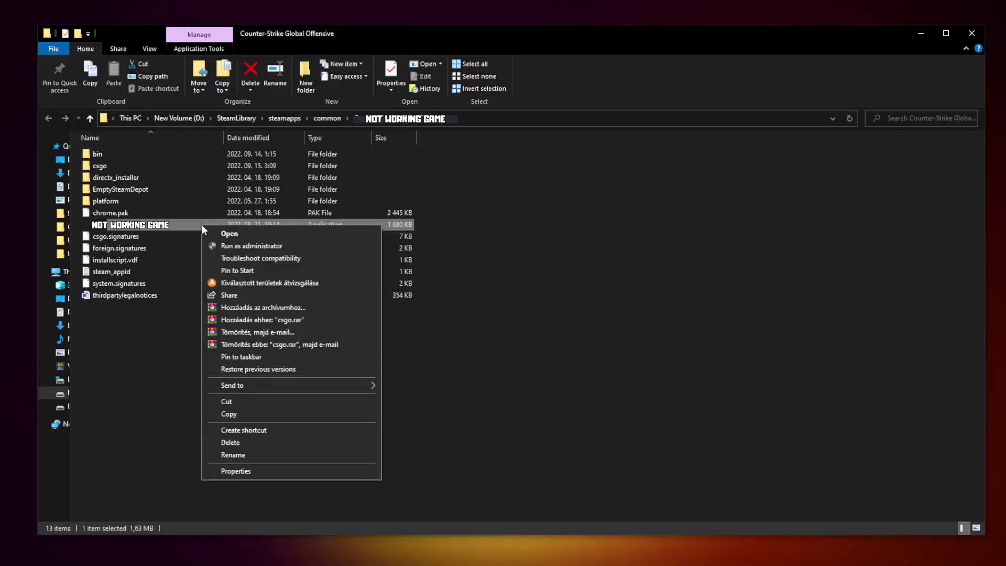
click(290, 470)
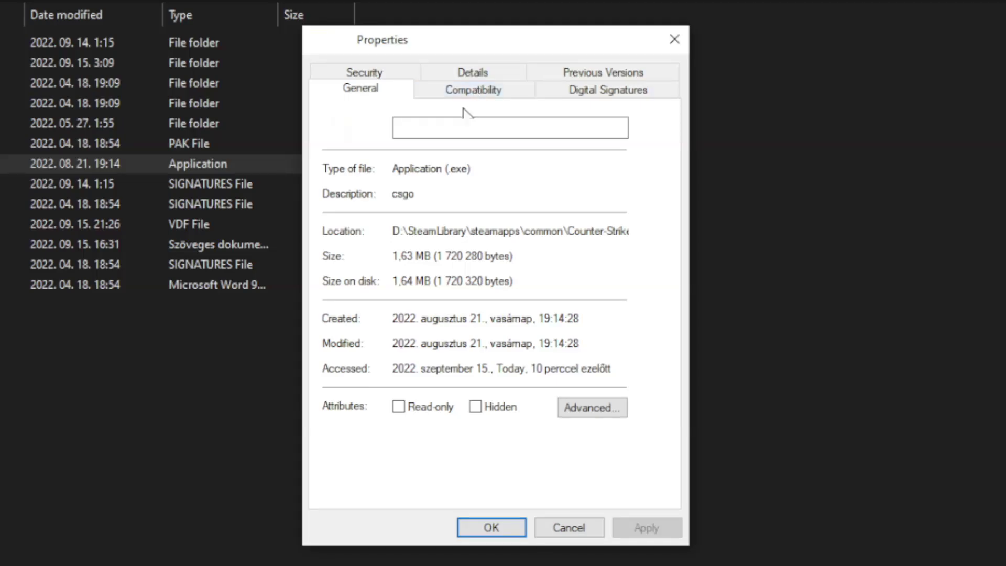
- Set the game's application file to run in compatibility mode for Windows 8
click(485, 95)
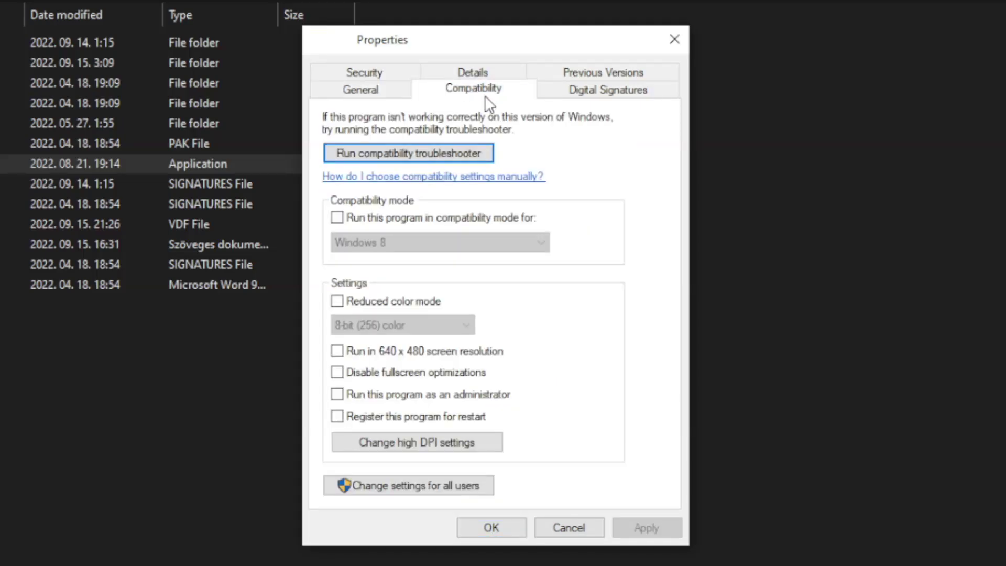
click(347, 220)
click(388, 236)
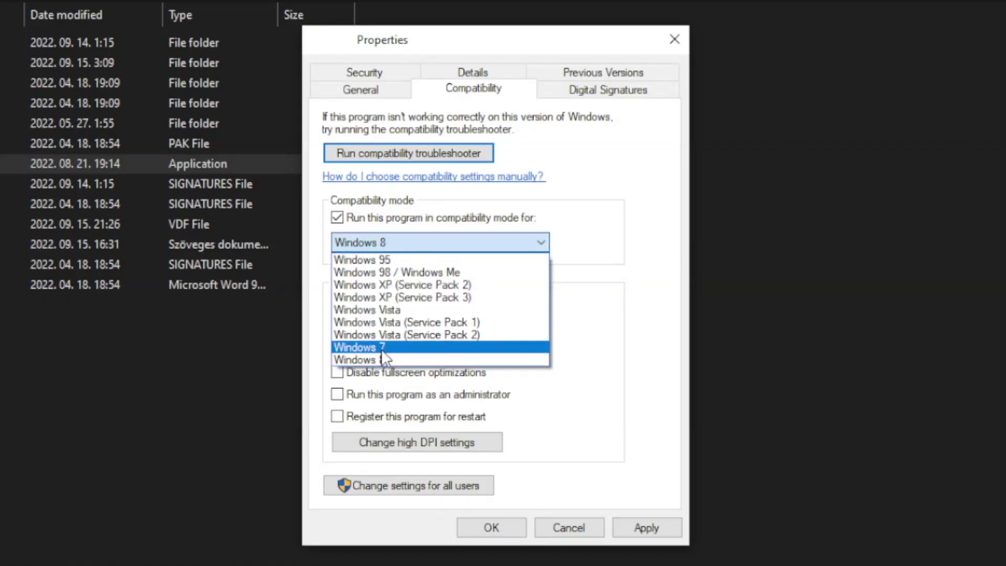
click(389, 362)
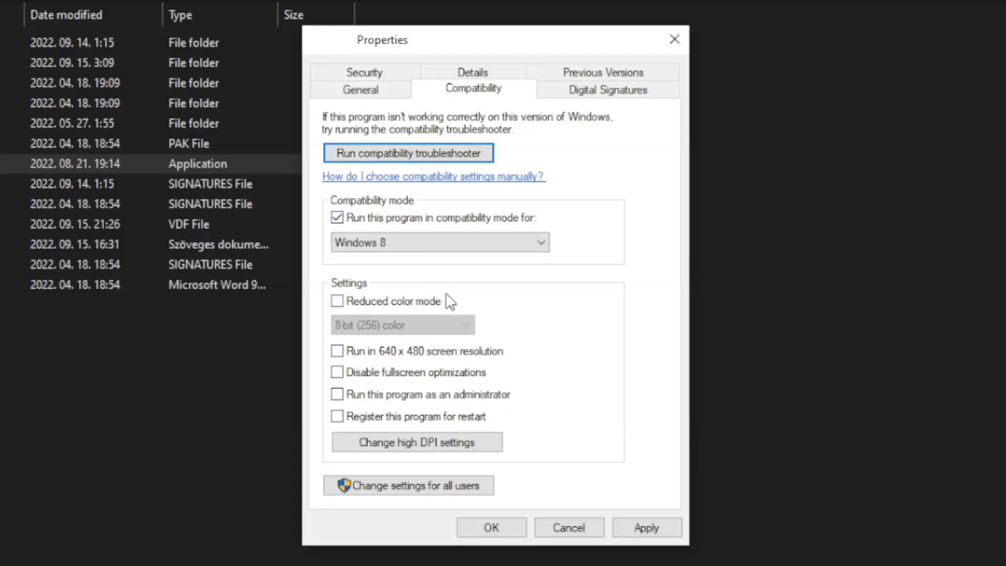
- Disable fullscreen optimizations, make the game run as an administrator, and apply the compatibility settings
click(407, 376)
click(485, 401)
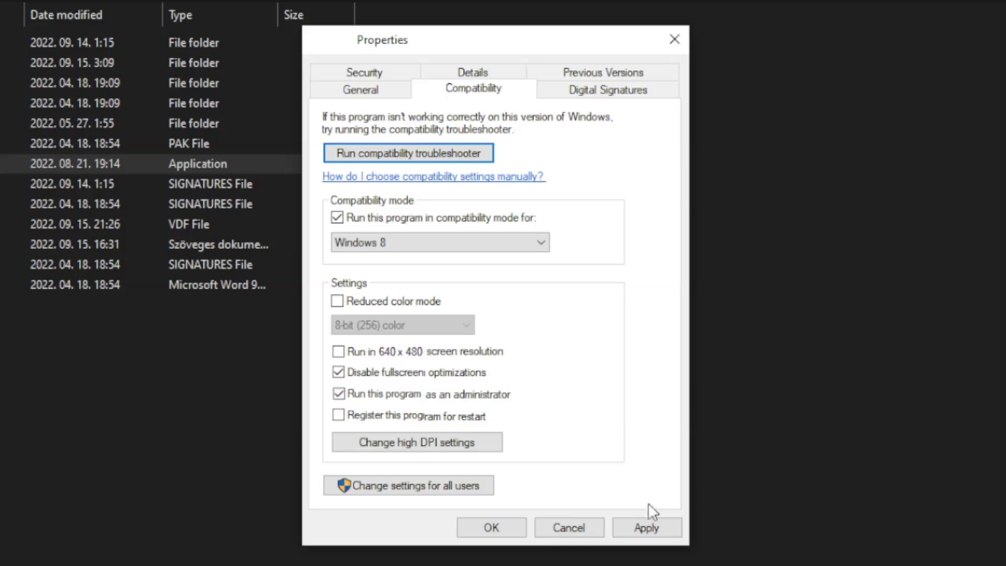
click(650, 530)
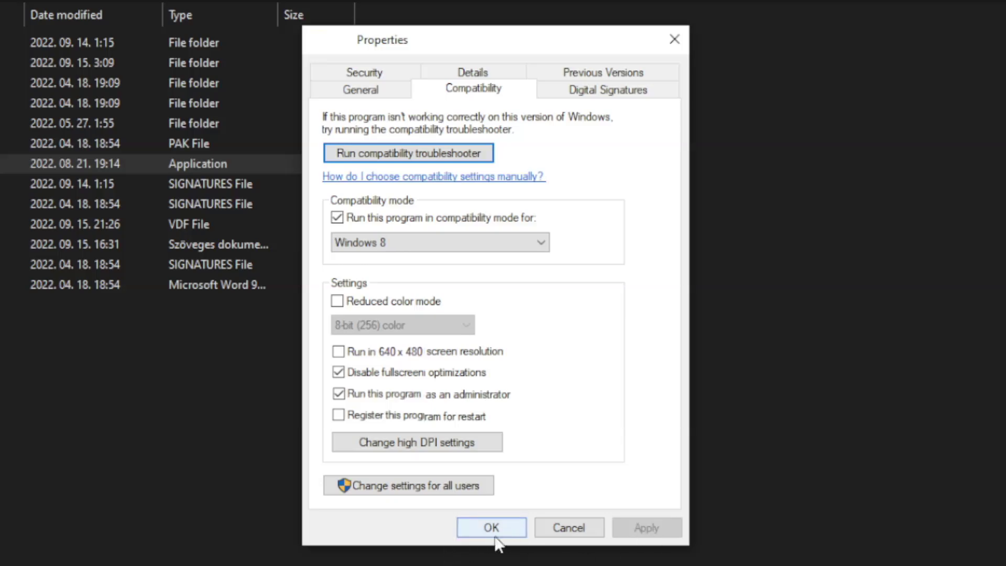
click(491, 531)
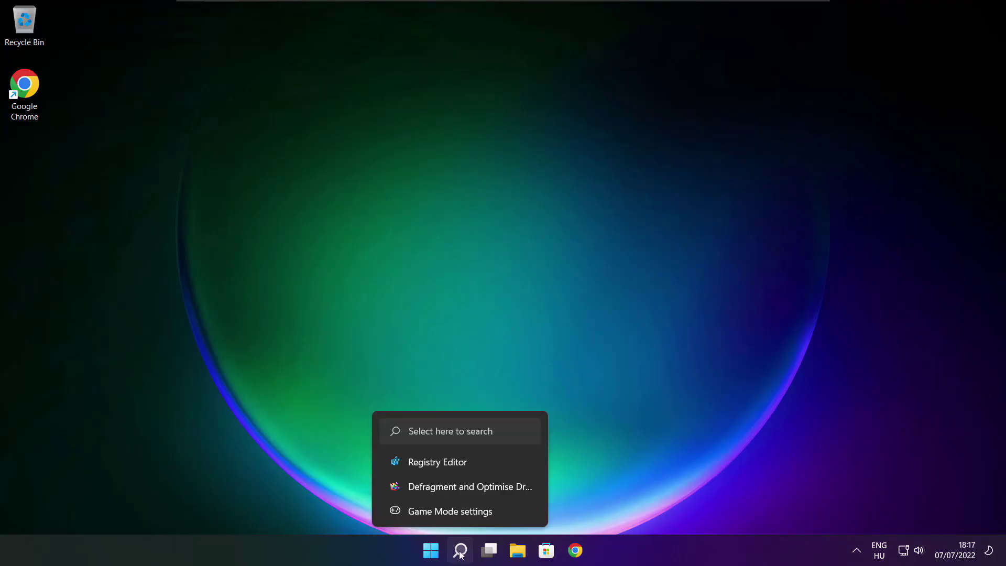
- Search Windows for "updates", check for new Windows updates, and close the update settings
click(460, 550)
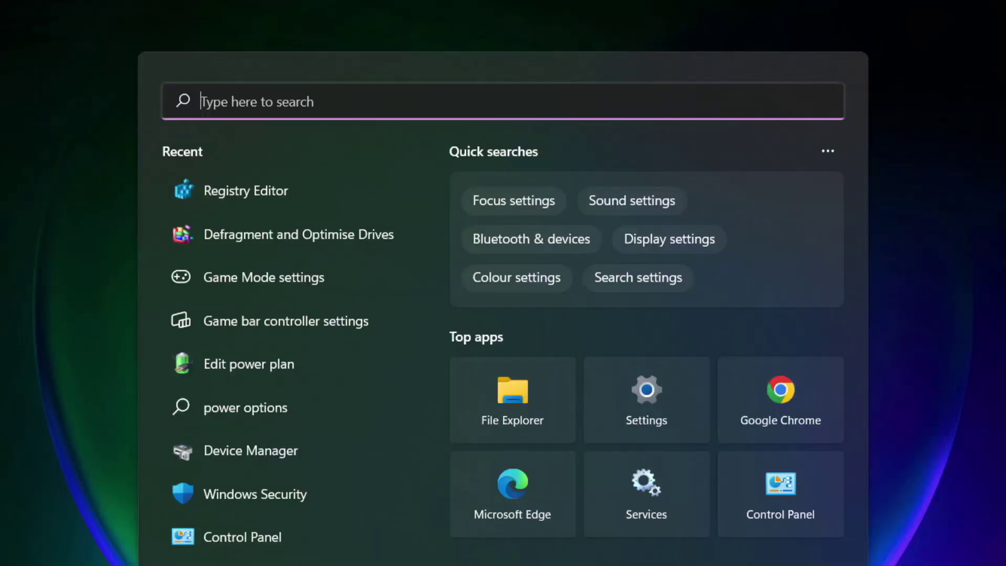
text(updates)
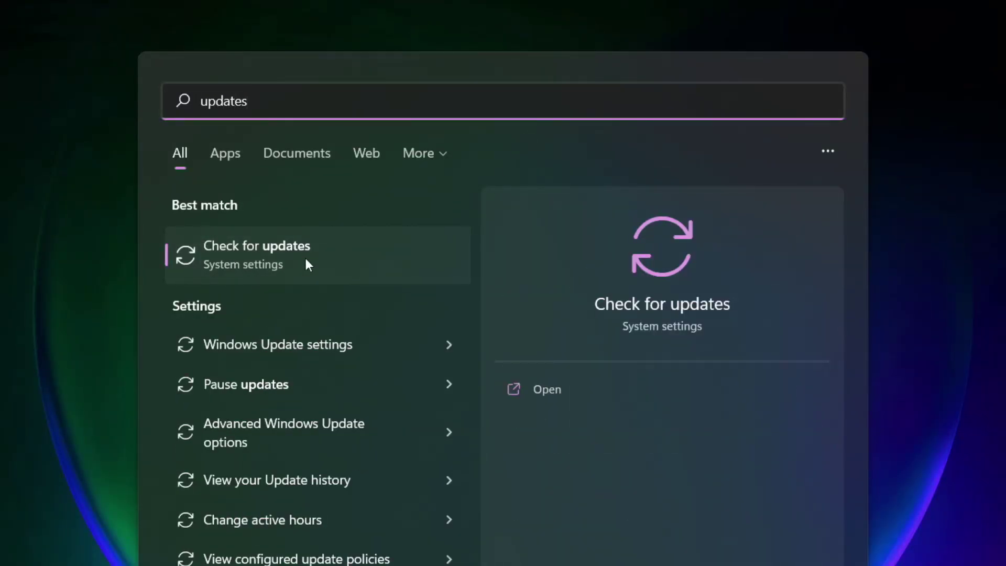
click(307, 265)
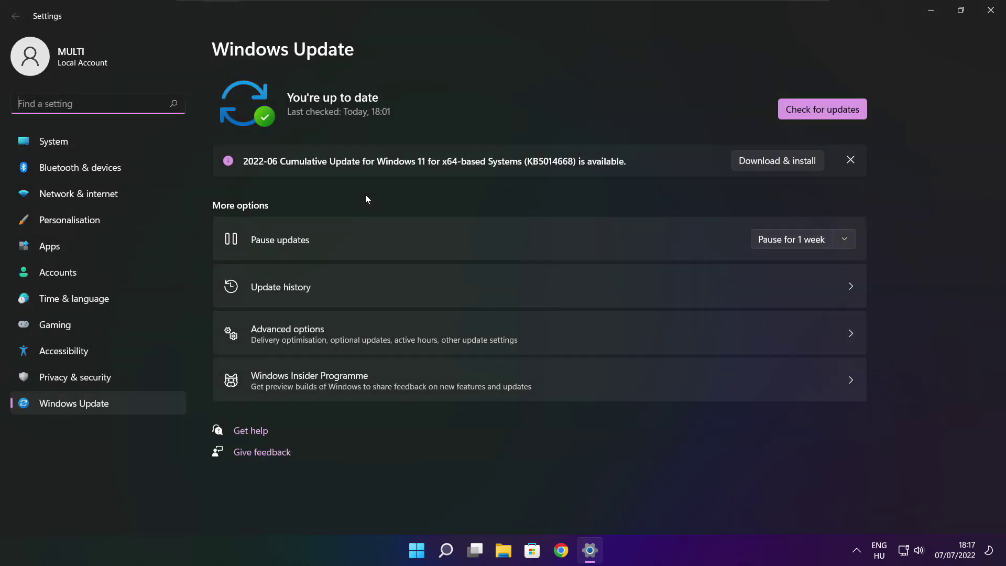
click(821, 110)
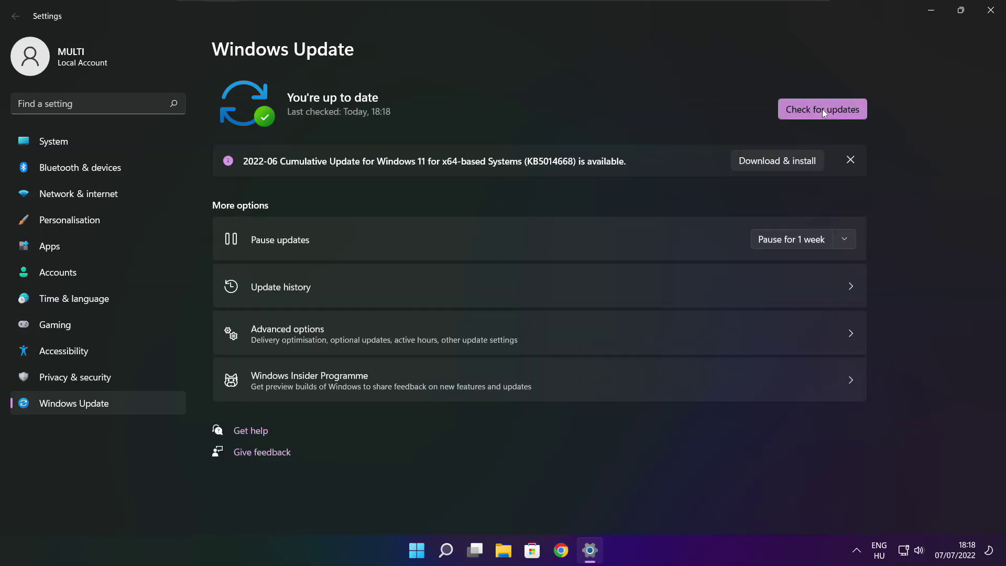
click(990, 16)
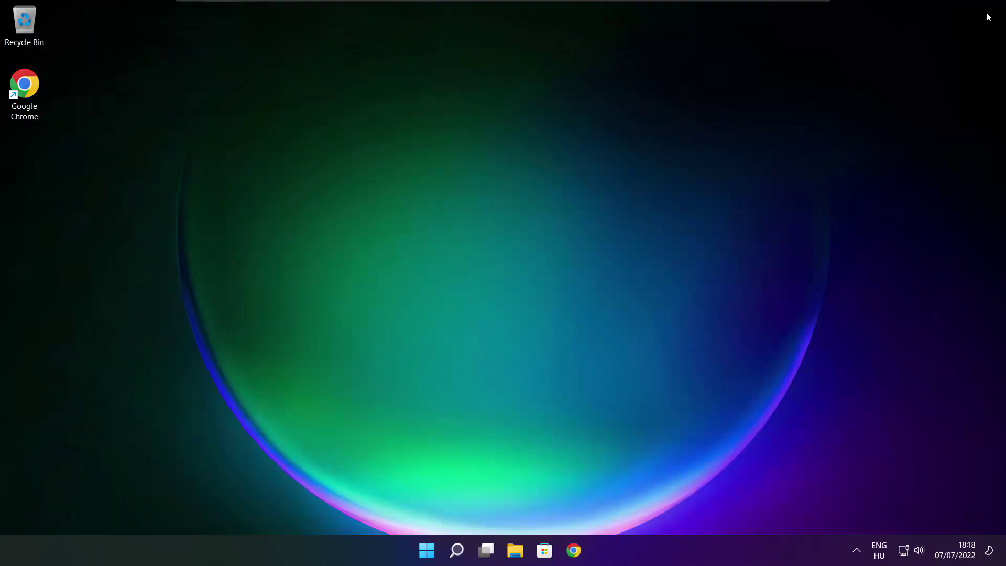
- Switch to Chrome and download the English DirectX End-User Runtime Web Installer from the Microsoft Download Center
click(581, 558)
click(575, 479)
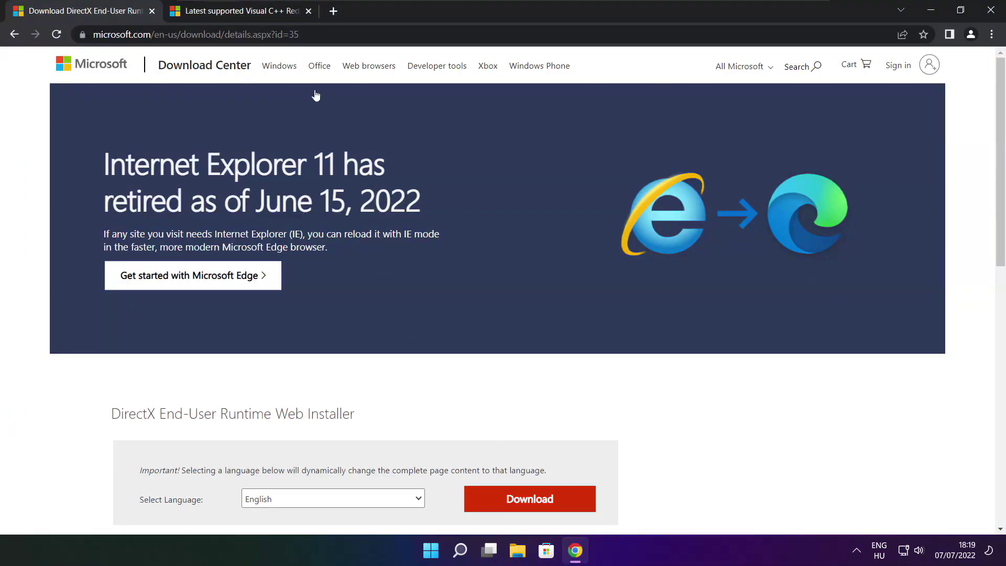
mouse_move(307, 34)
mouse_down()
mouse_move(94, 35)
mouse_move(301, 34)
mouse_up()
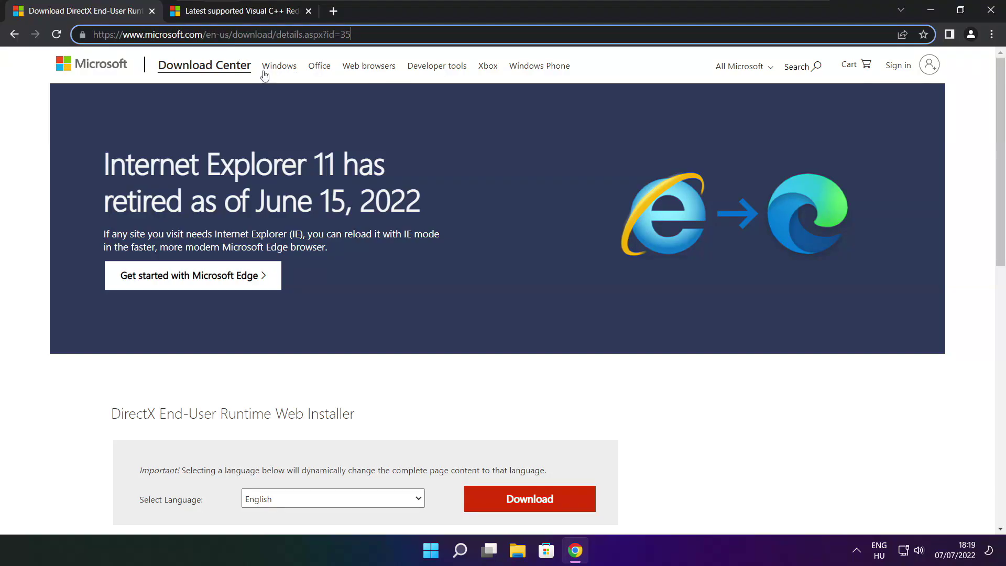
click(361, 378)
drag(995, 149, 996, 234)
drag(365, 217, 410, 223)
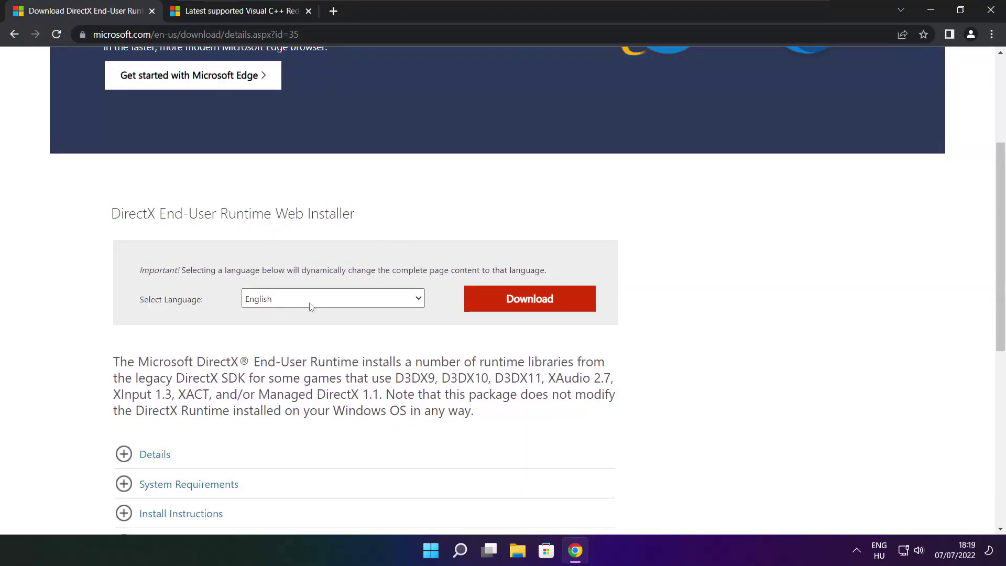
click(534, 302)
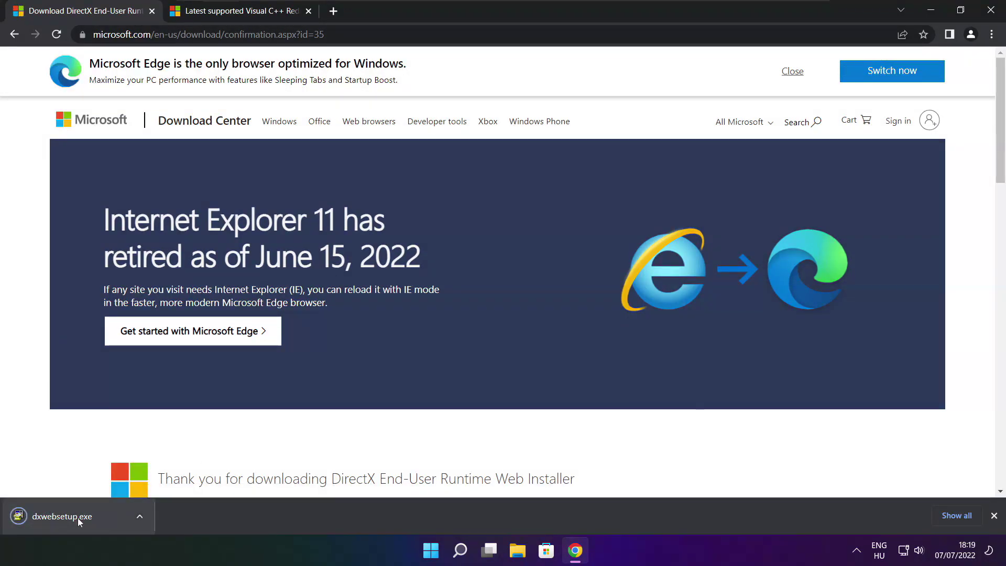
- Run the downloaded dxwebsetup.exe and accept the DirectX license agreement
click(95, 516)
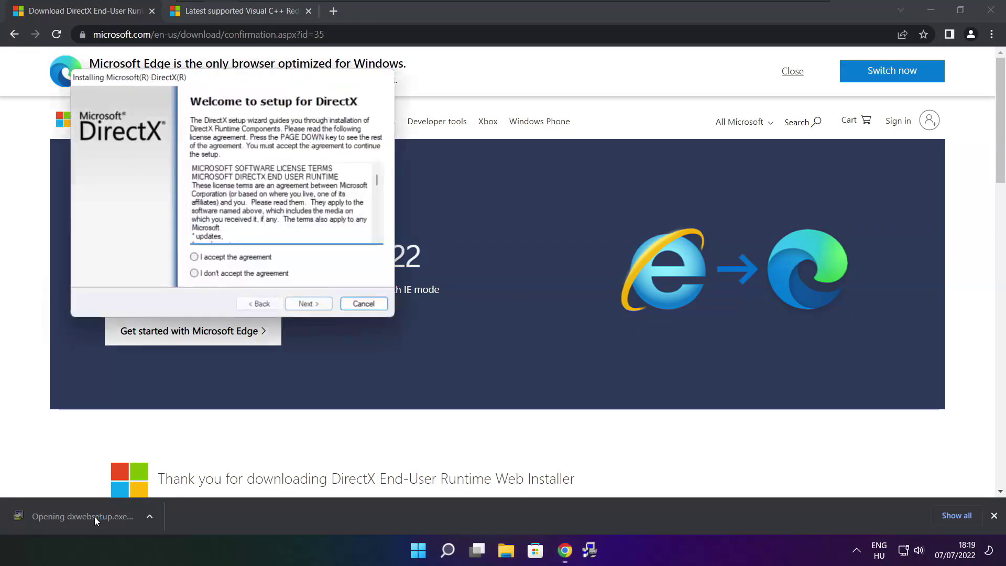
drag(231, 94, 479, 151)
scroll(647, 262, down, 15)
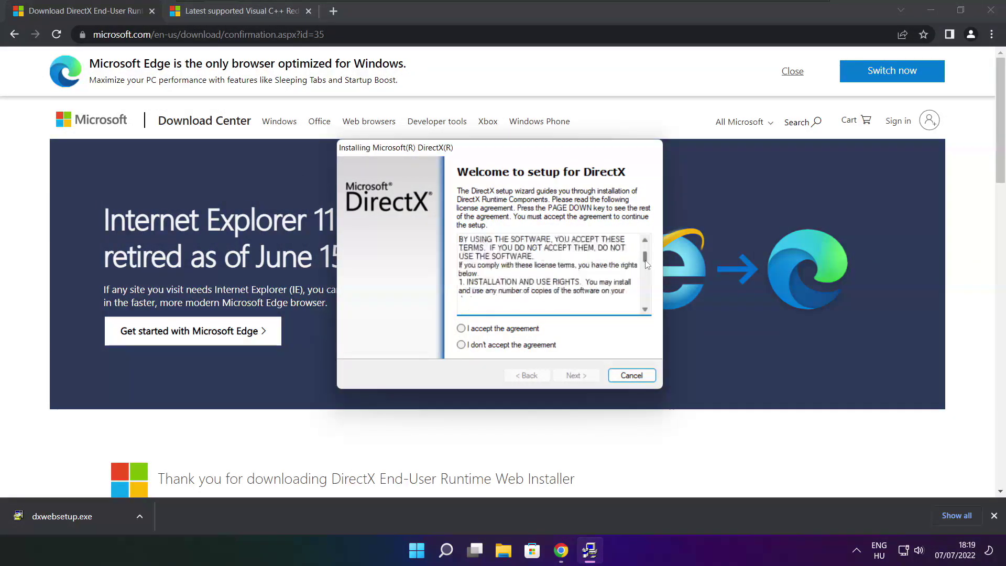
click(473, 329)
click(577, 376)
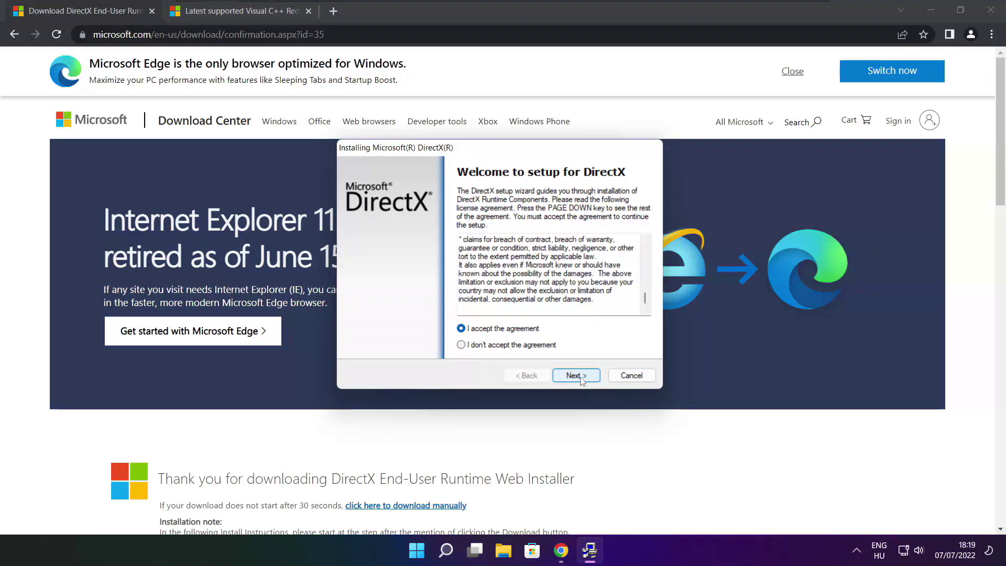
- Install the DirectX runtime components and finish the setup wizard
click(454, 283)
click(577, 376)
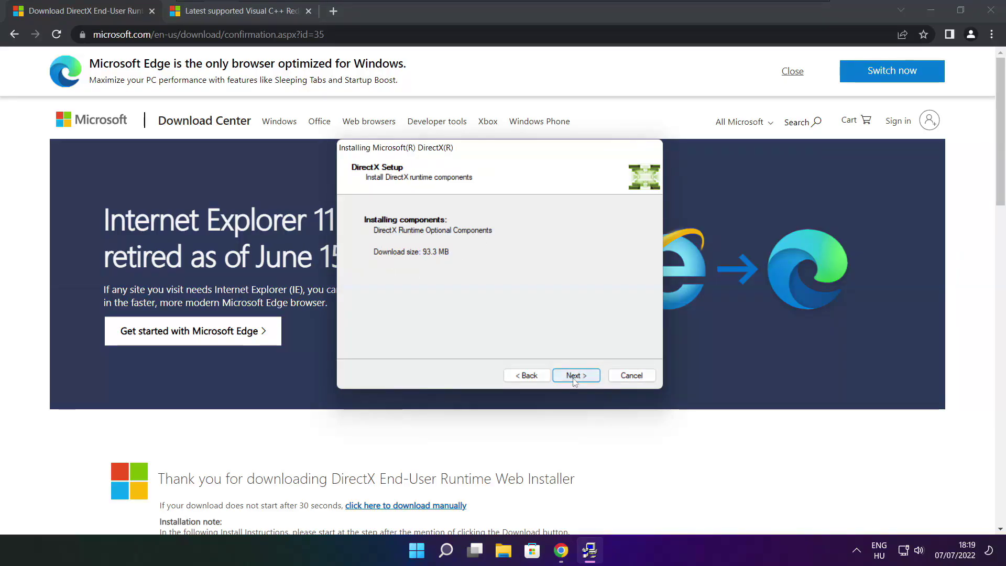
click(576, 375)
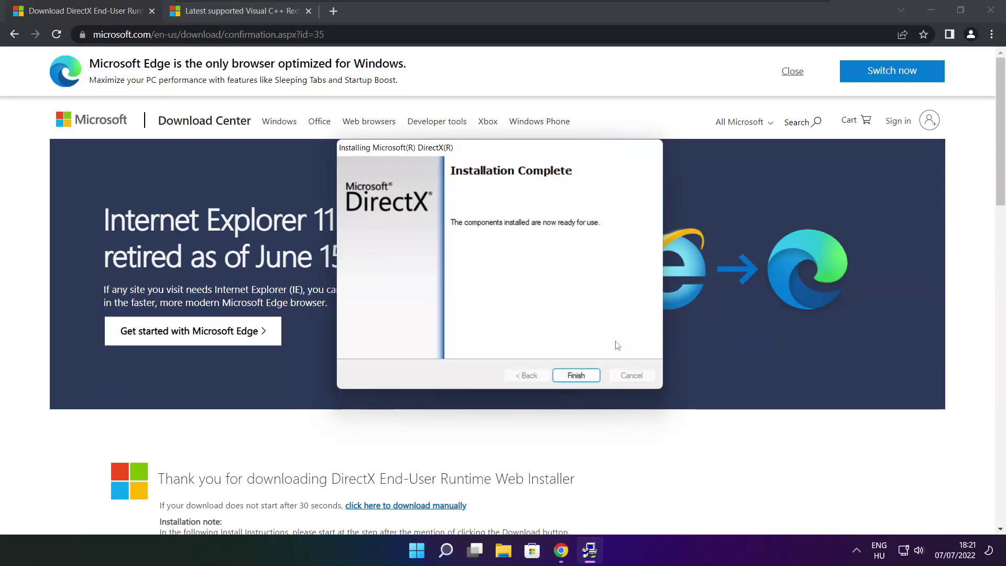
click(579, 376)
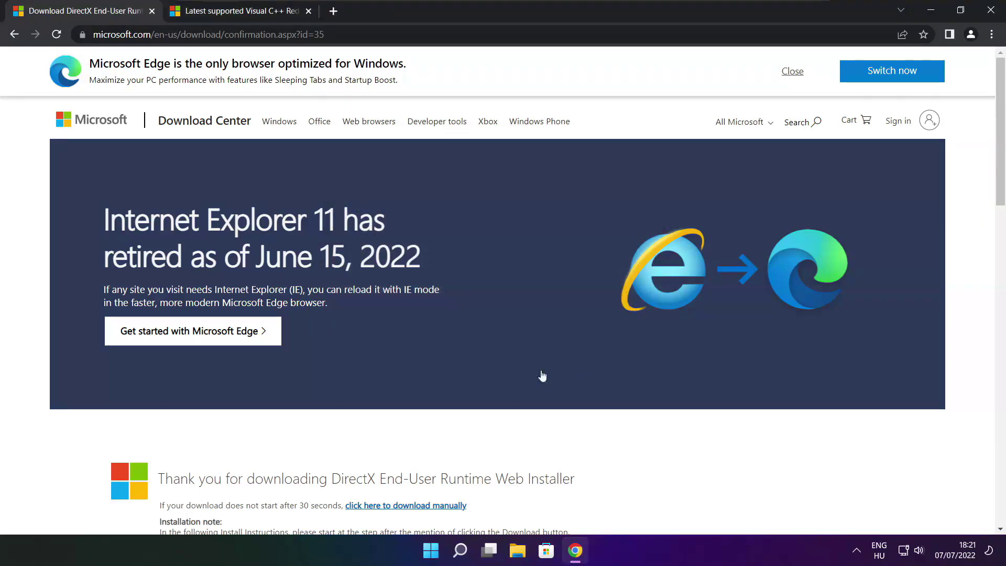
- Close the DirectX download page and download the ARM64, X86 and X64 Visual C++ Redistributables for Visual Studio 2015, 2017, 2019, and 2022
click(152, 11)
key(ctrl+l)
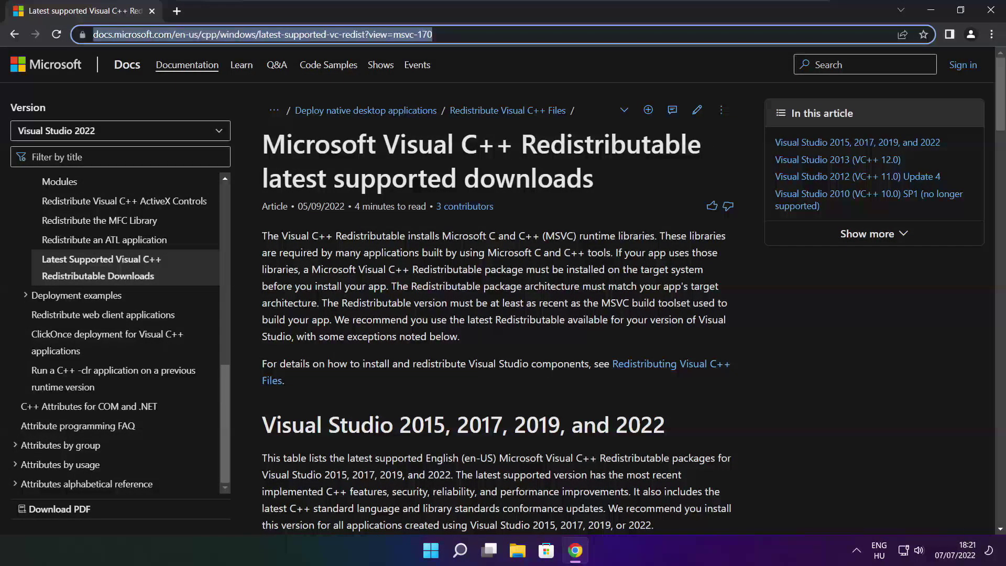
key(shift+Right)
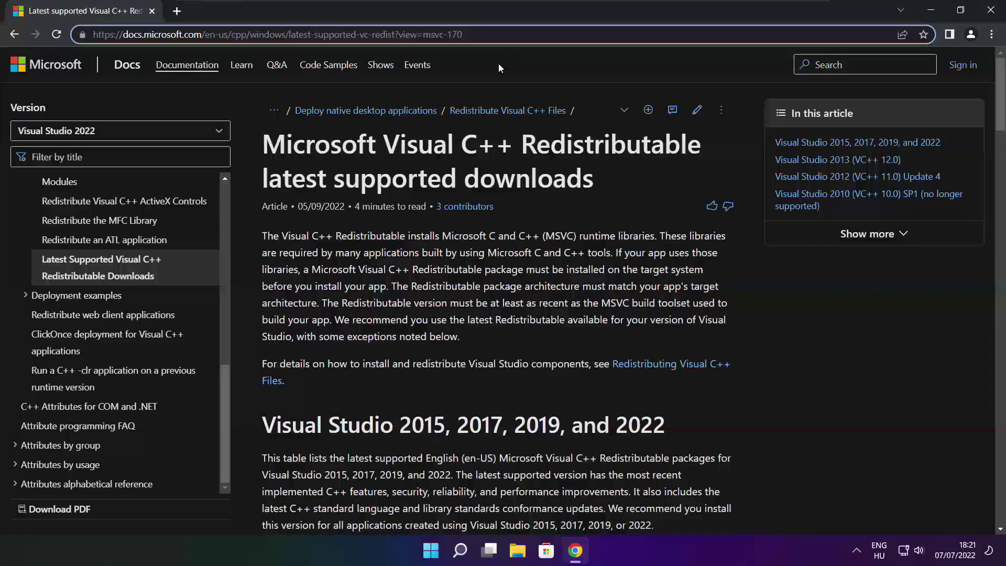
click(498, 63)
scroll(1001, 113, down, 1)
scroll(392, 230, down, 5)
scroll(392, 231, up, 1)
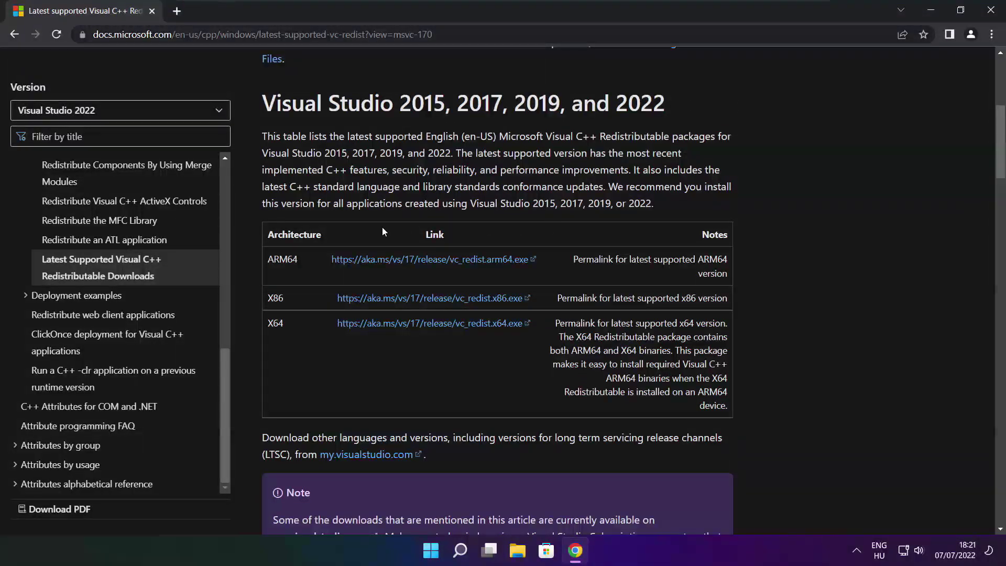
drag(267, 259, 668, 359)
click(669, 359)
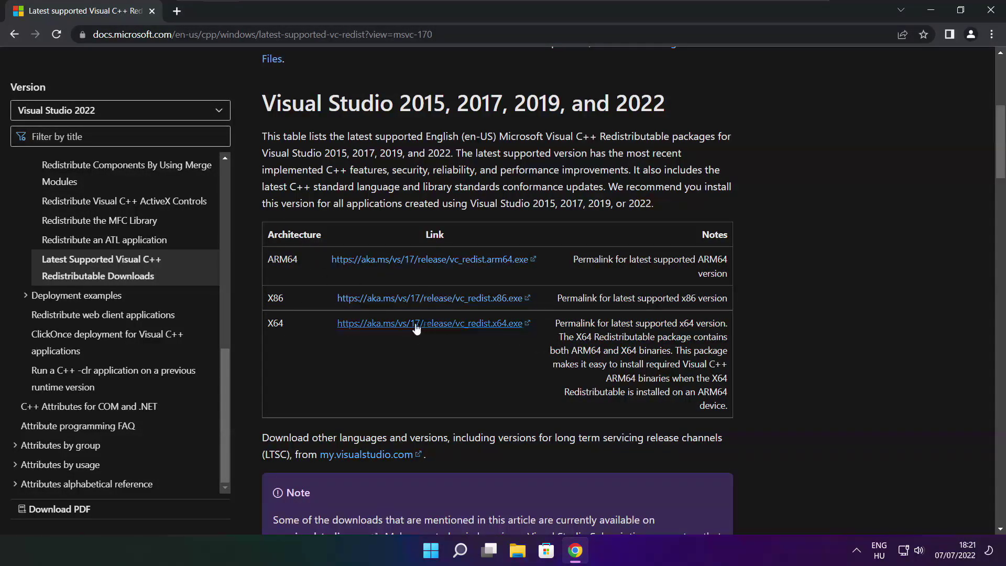
click(417, 260)
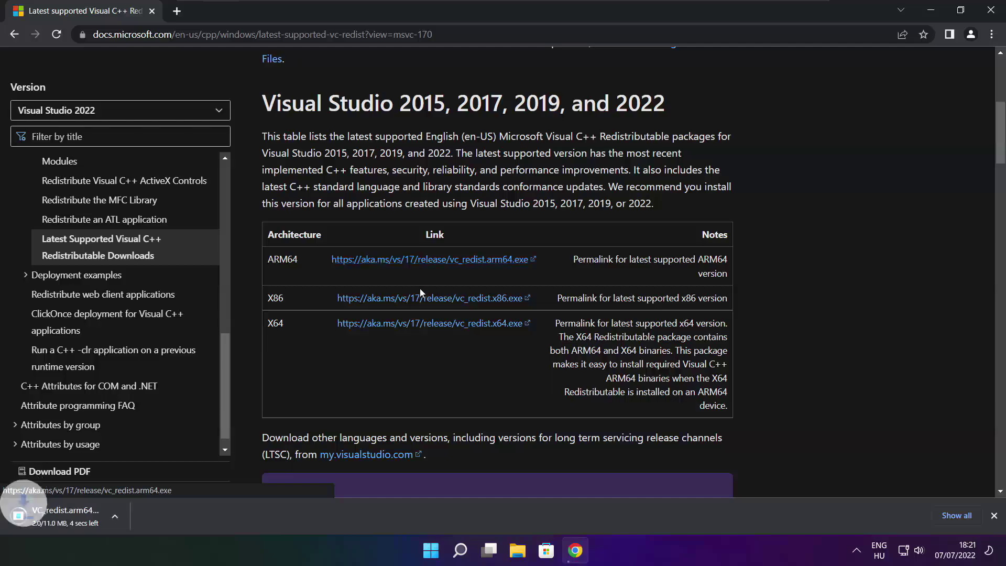
click(413, 304)
click(414, 323)
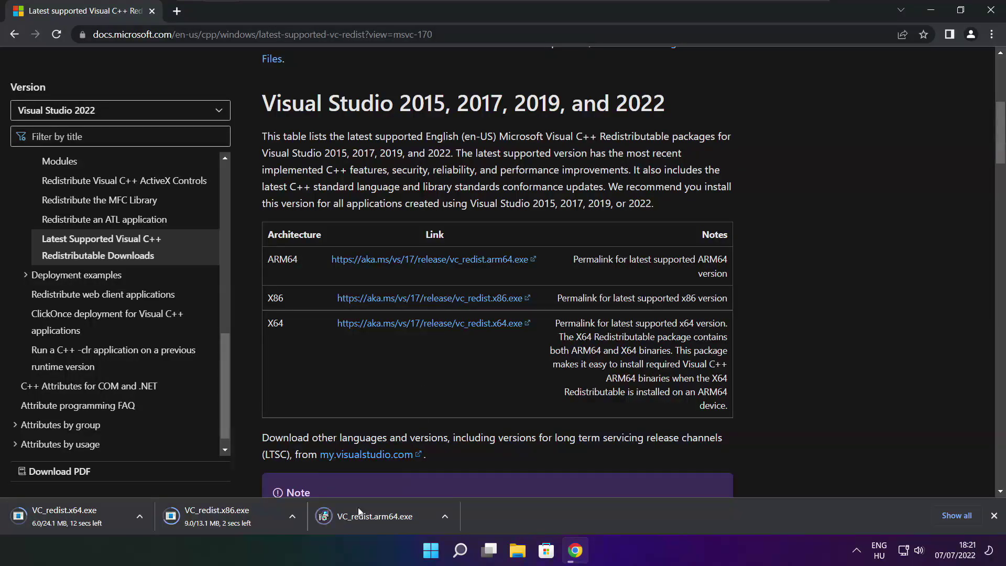
- Try to install the Visual C++ Redistributable from VC_redist.arm64.exe, agreeing to its license terms, and close the installer
click(382, 518)
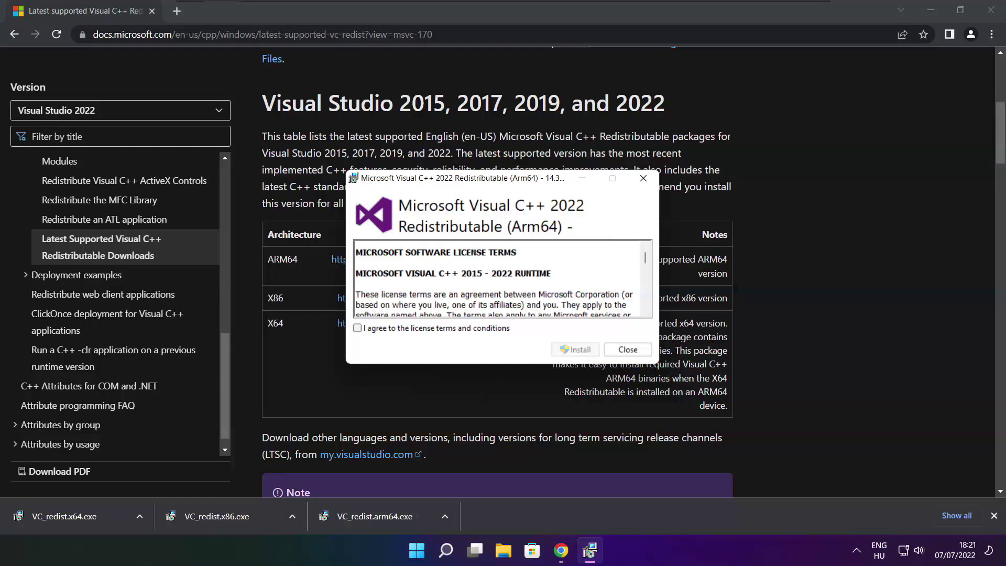
drag(645, 260, 645, 312)
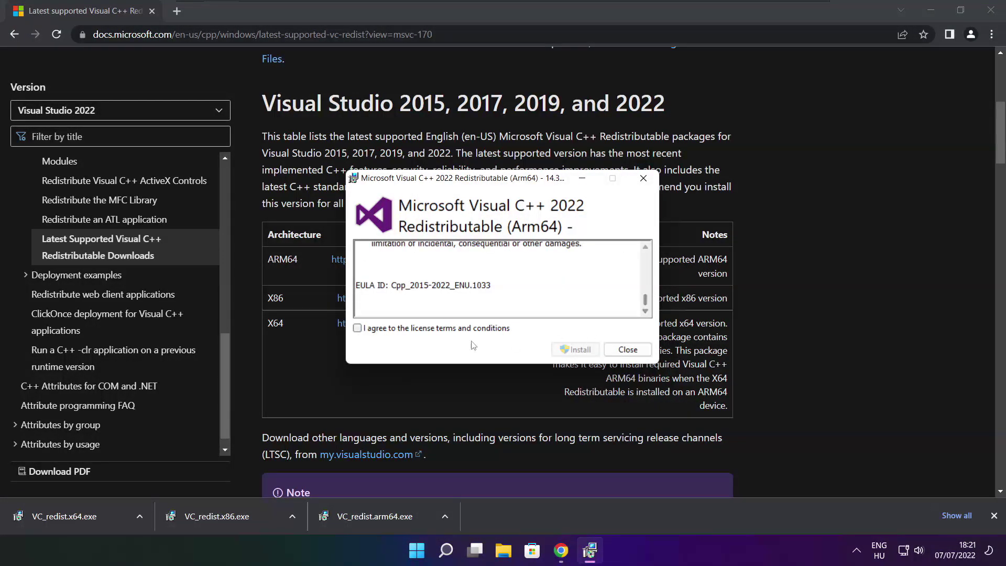
click(357, 328)
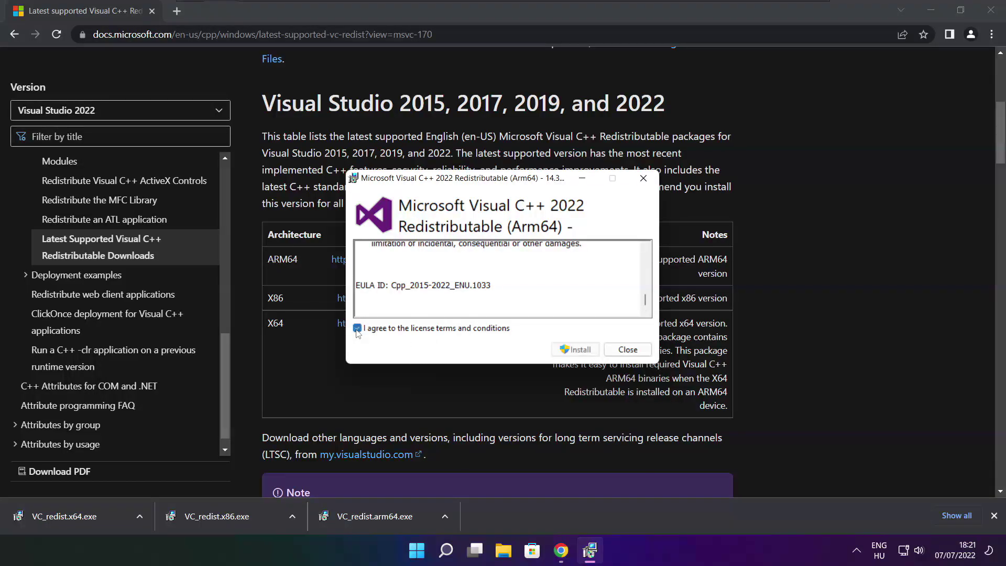
click(575, 350)
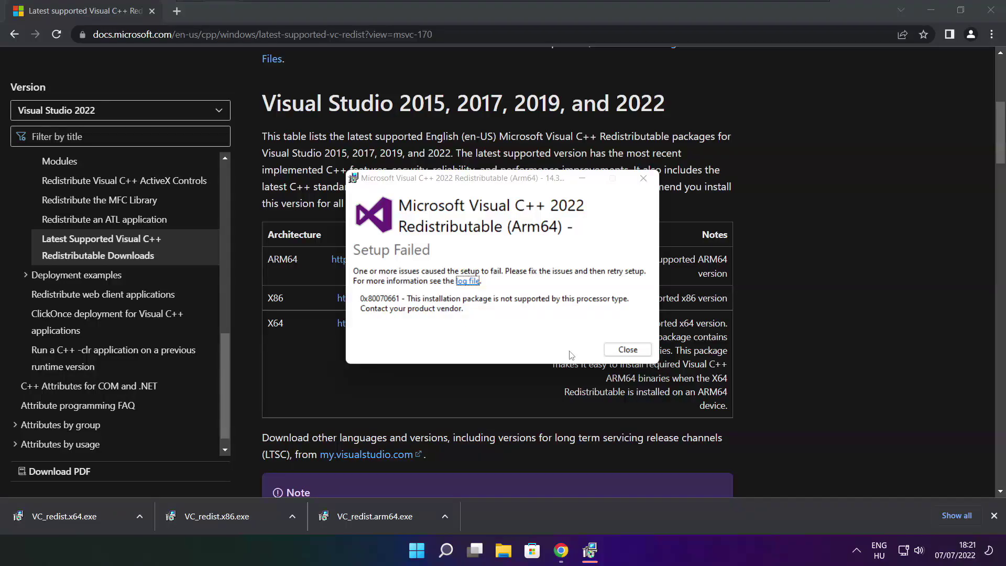
click(628, 349)
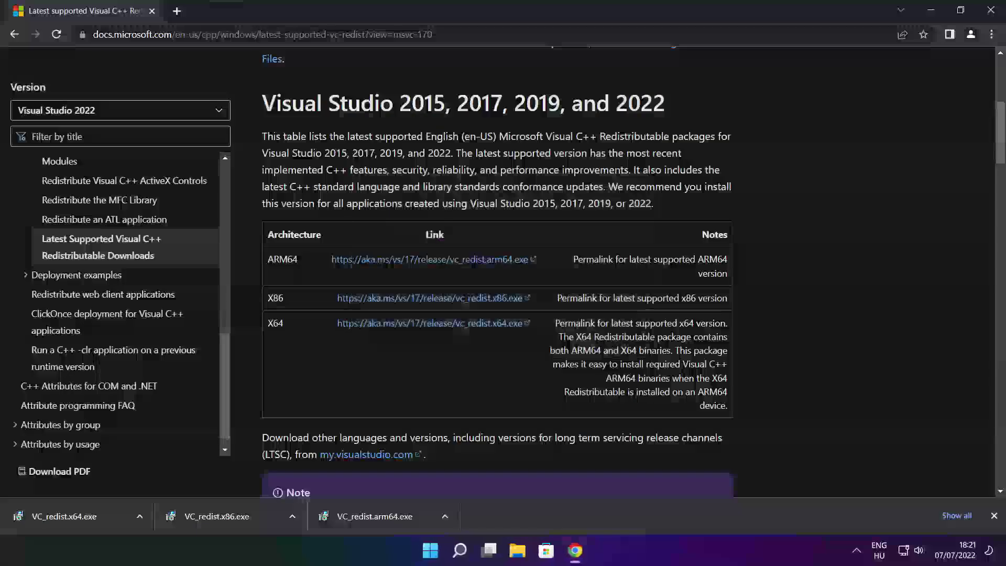
- Install the x86 Visual C++ Redistributable from VC_redist.x86.exe, agreeing to its license terms, and close the installer
click(237, 514)
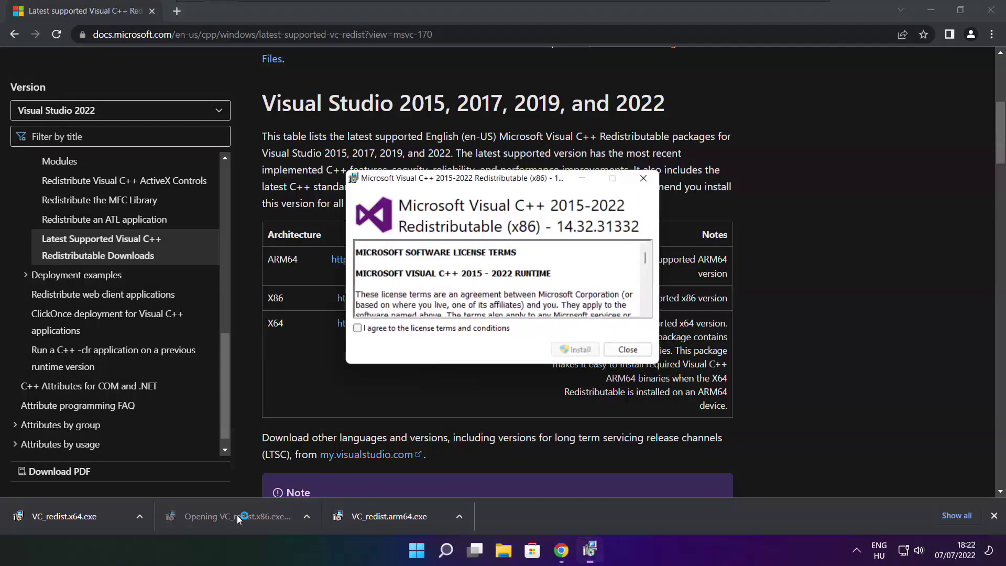
drag(648, 260, 646, 310)
click(359, 328)
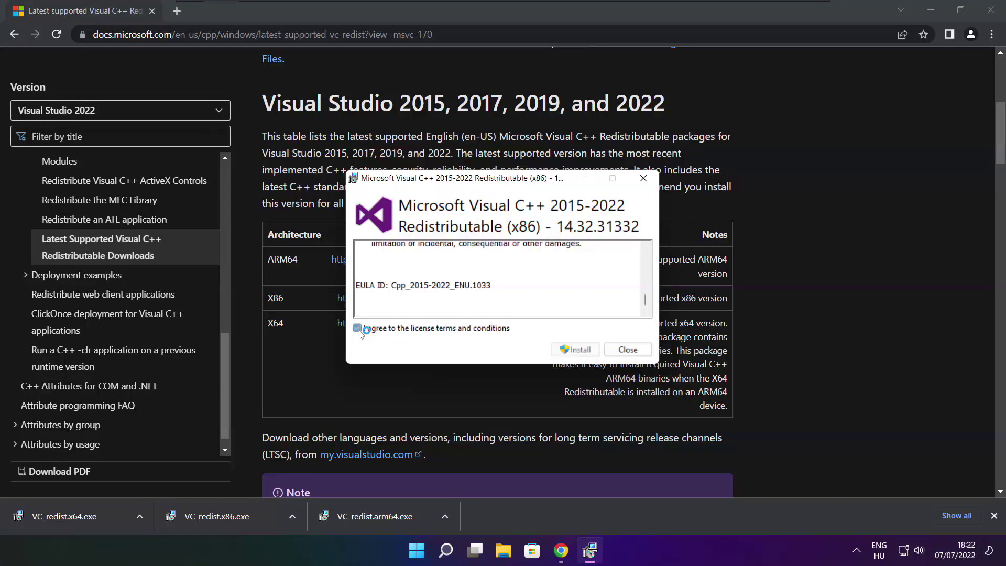
click(575, 350)
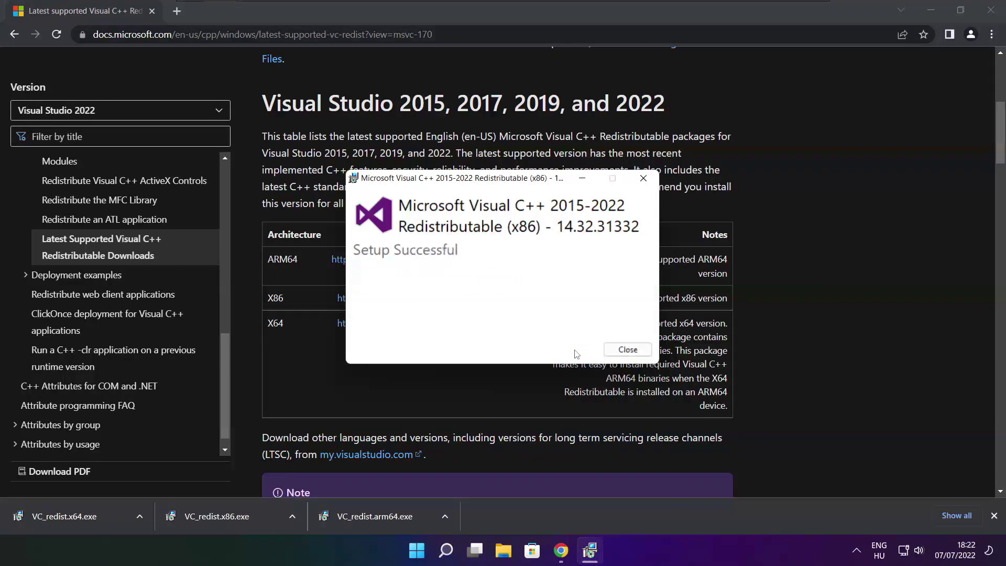
click(629, 353)
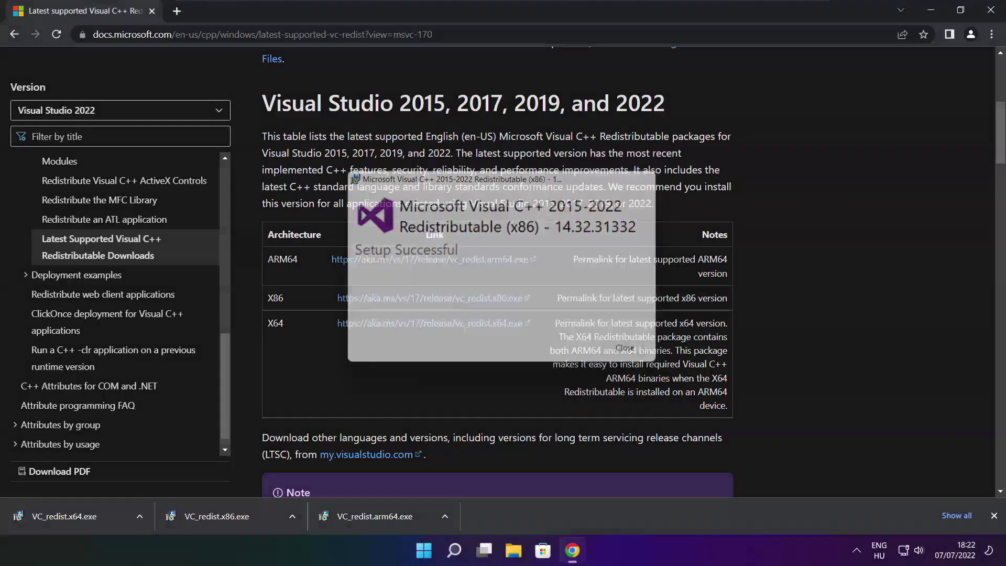
- Install the x64 Visual C++ Redistributable from VC_redist.x64.exe, agreeing to its license terms, and close the installer
click(84, 516)
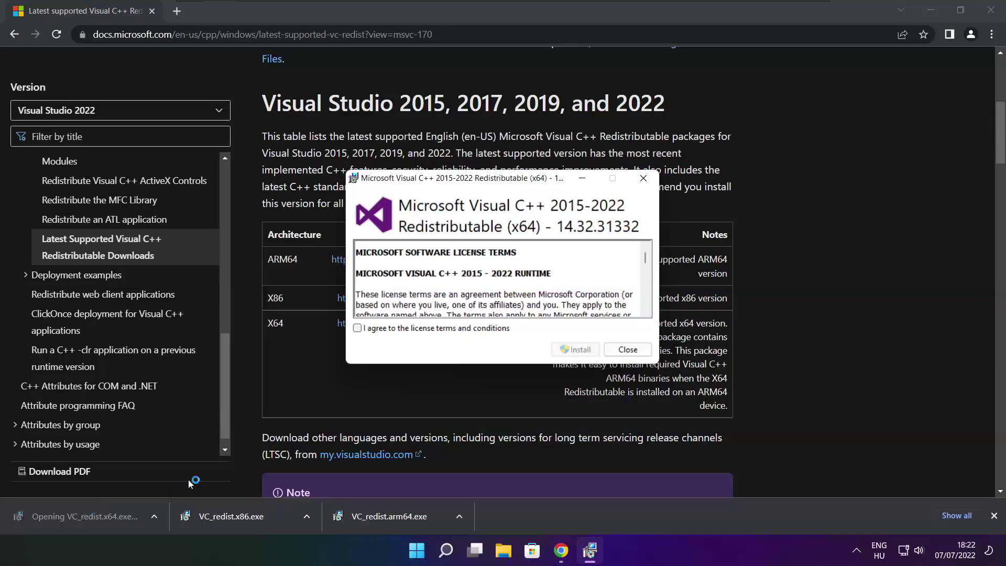
scroll(646, 262, down, 15)
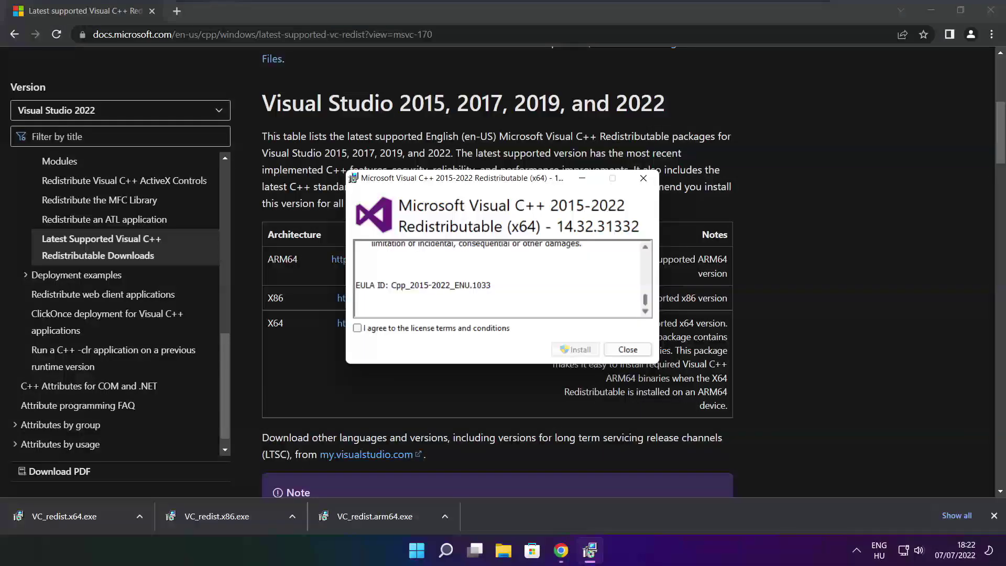
click(379, 329)
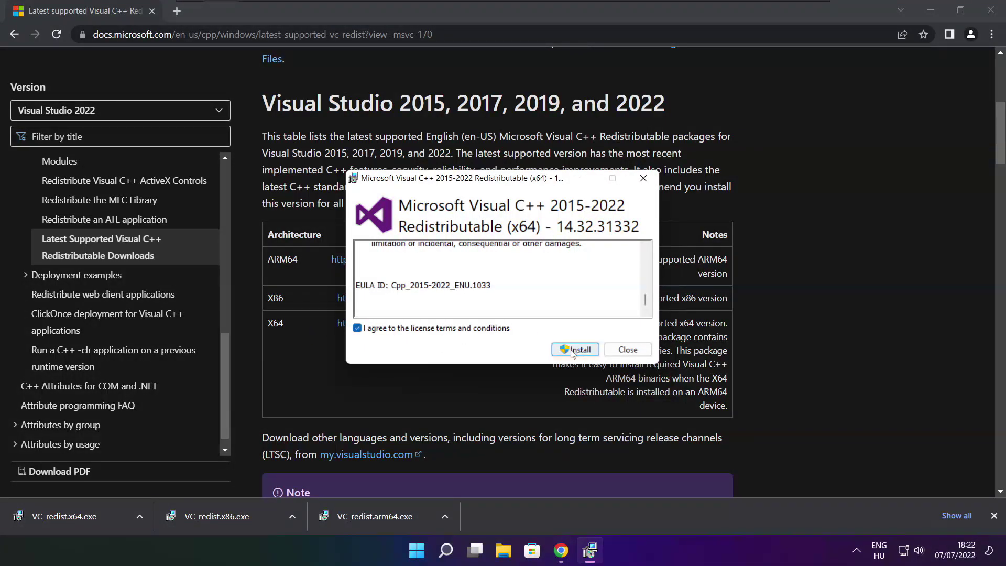
click(576, 349)
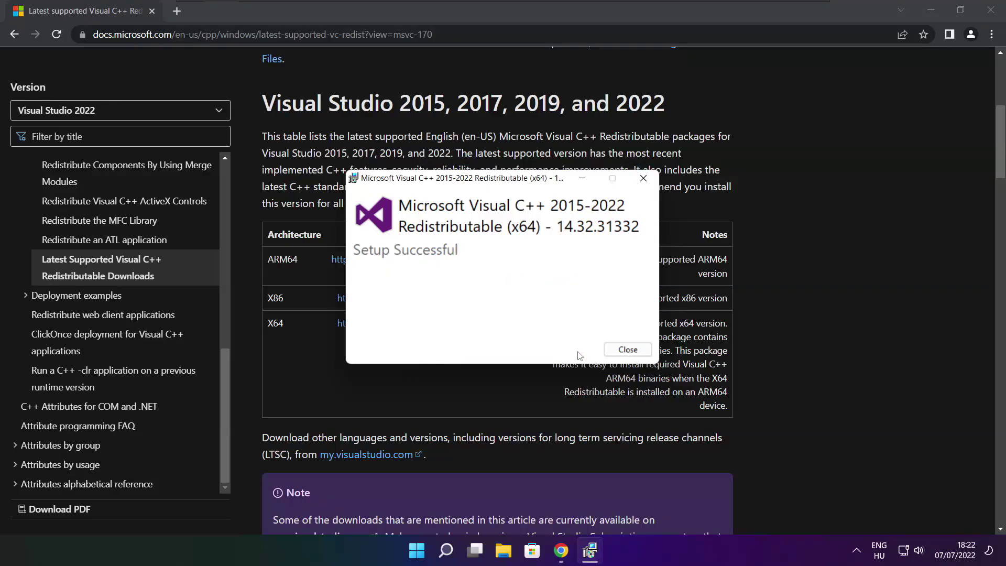
click(628, 350)
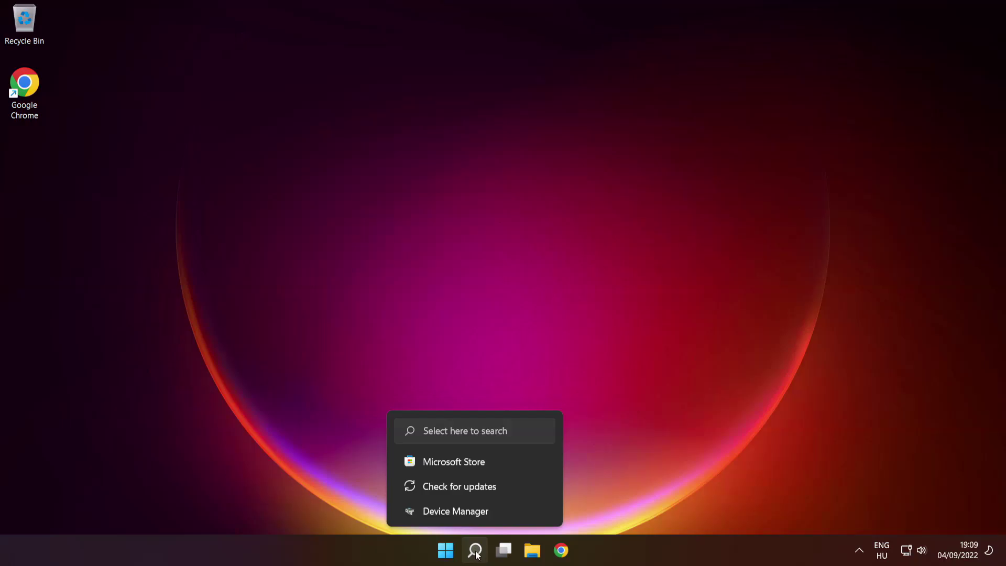
- Find Command Prompt by searching Windows for cmd and open it as administrator
click(476, 550)
text(cmd)
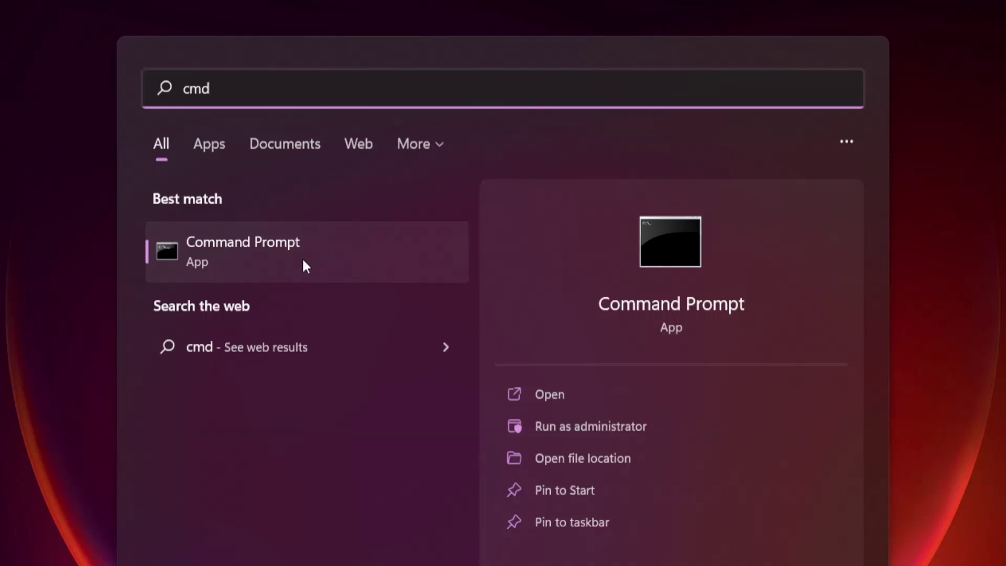
right_click(370, 247)
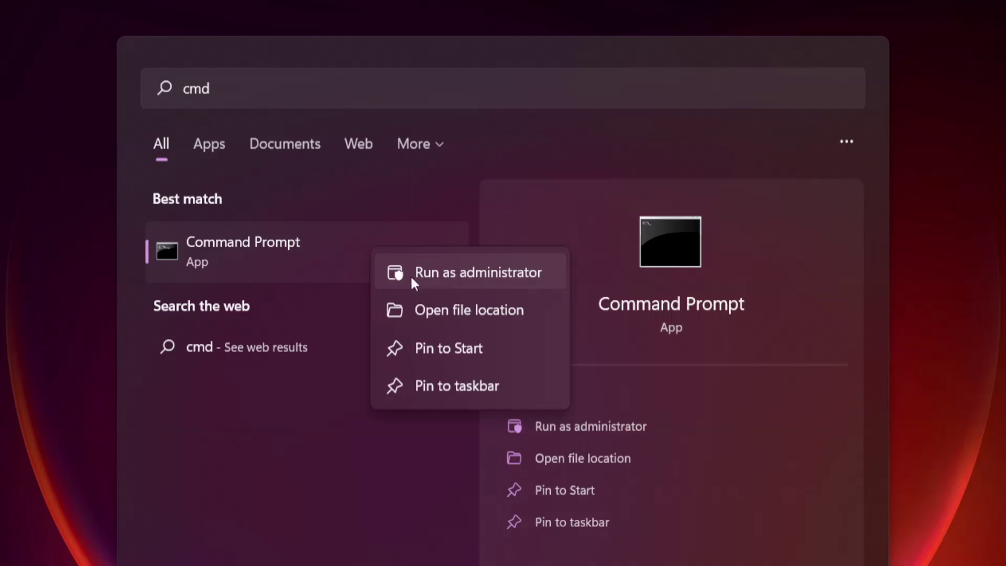
click(478, 272)
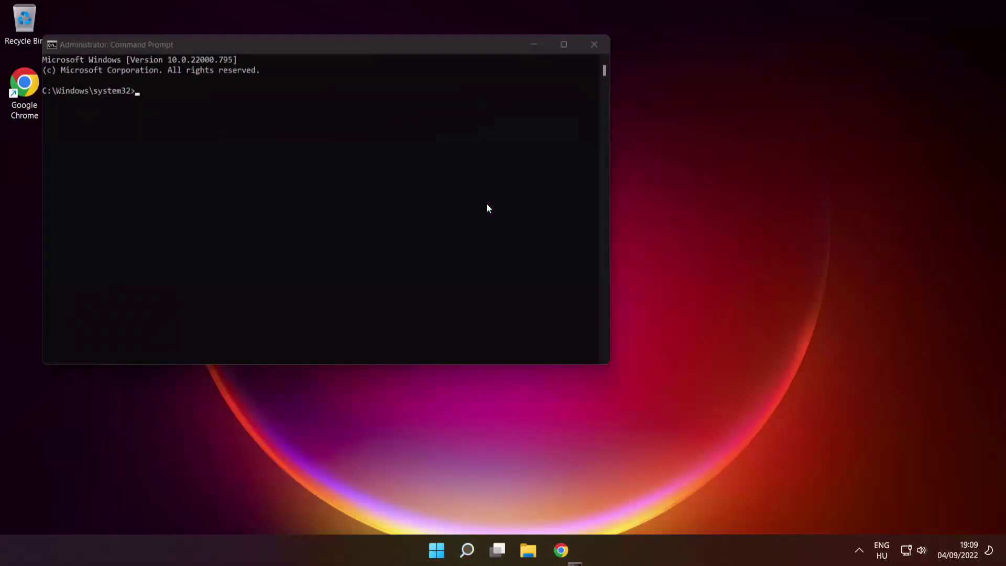
- Run the system file check sfc /scannow in the administrator Command Prompt and close the window when the scan is complete
drag(405, 49, 581, 130)
text(sfc /scanno)
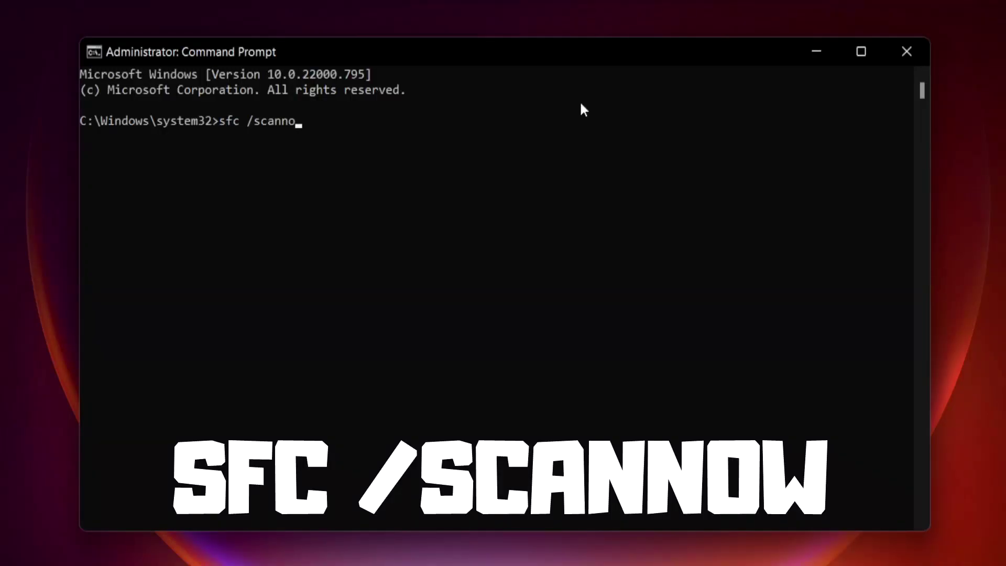
text(w)
key(Return)
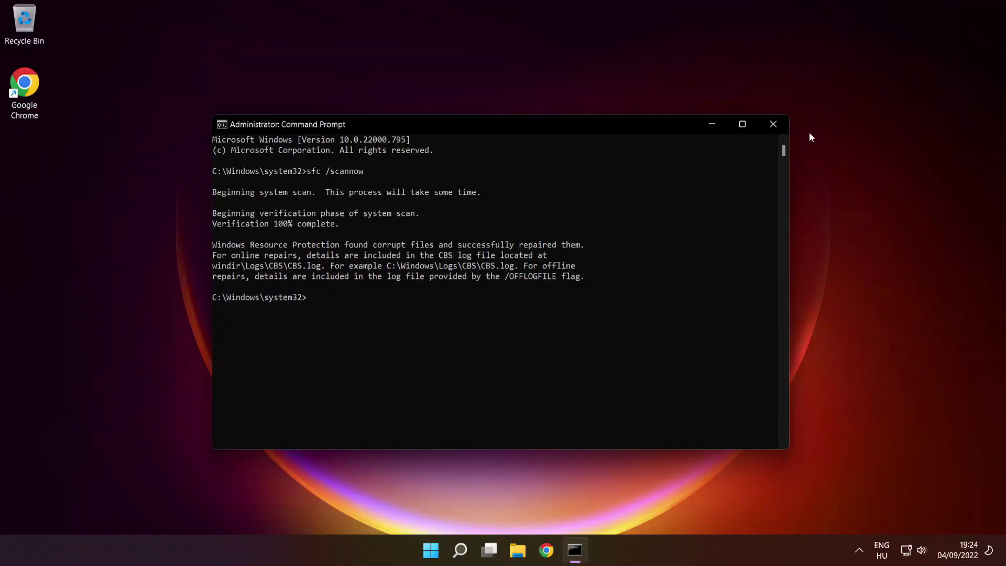
click(775, 125)
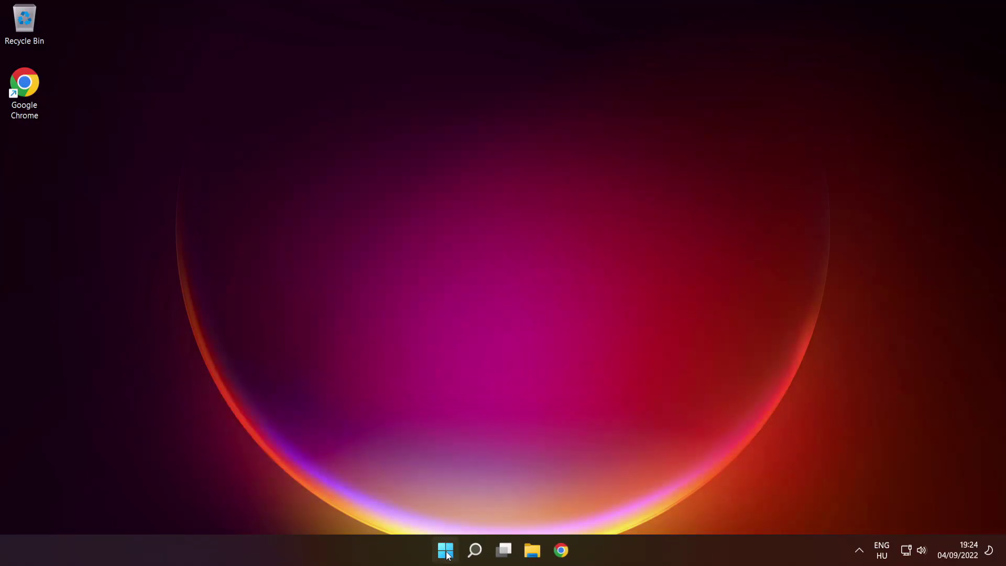
- Restart the PC
click(446, 553)
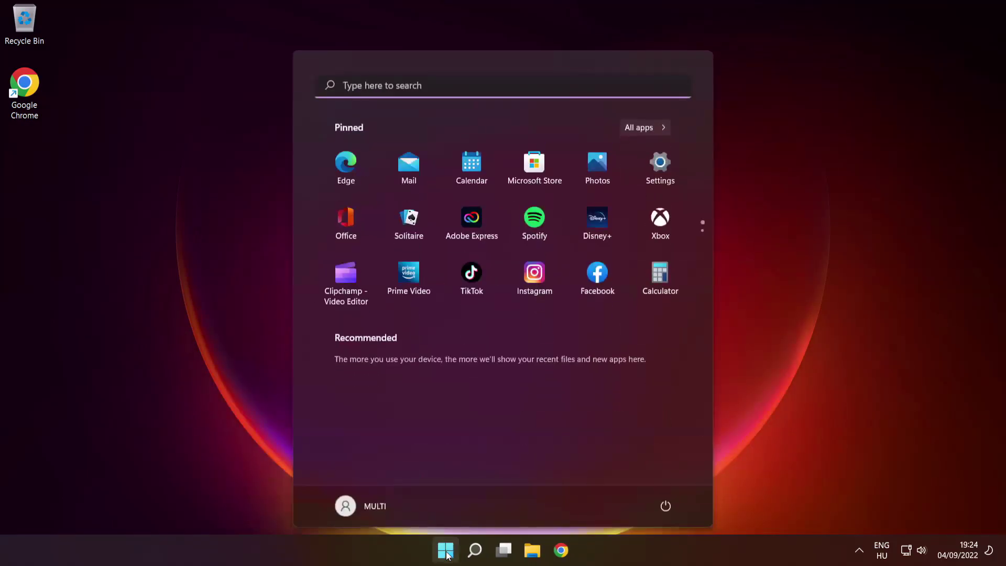
click(666, 504)
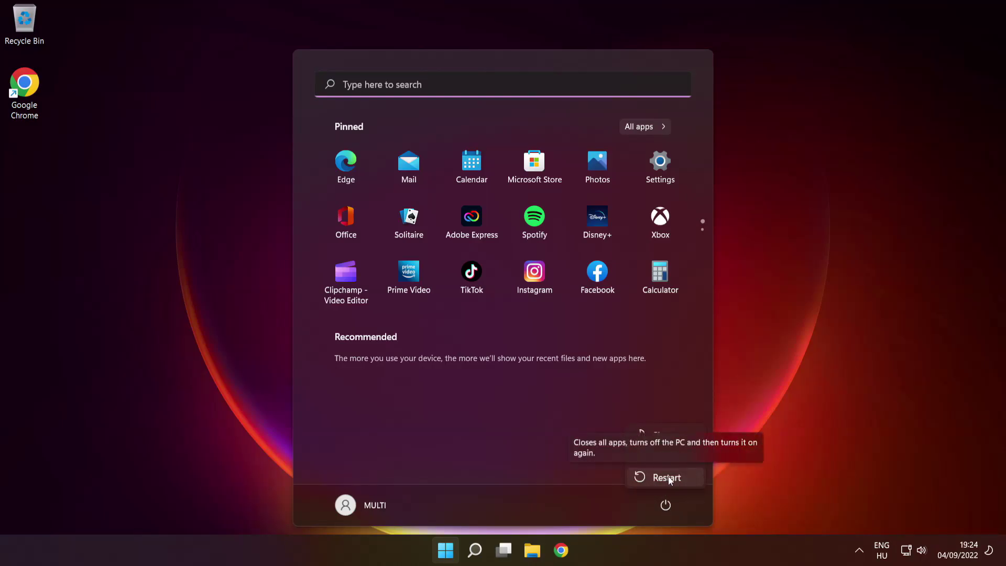
click(668, 478)
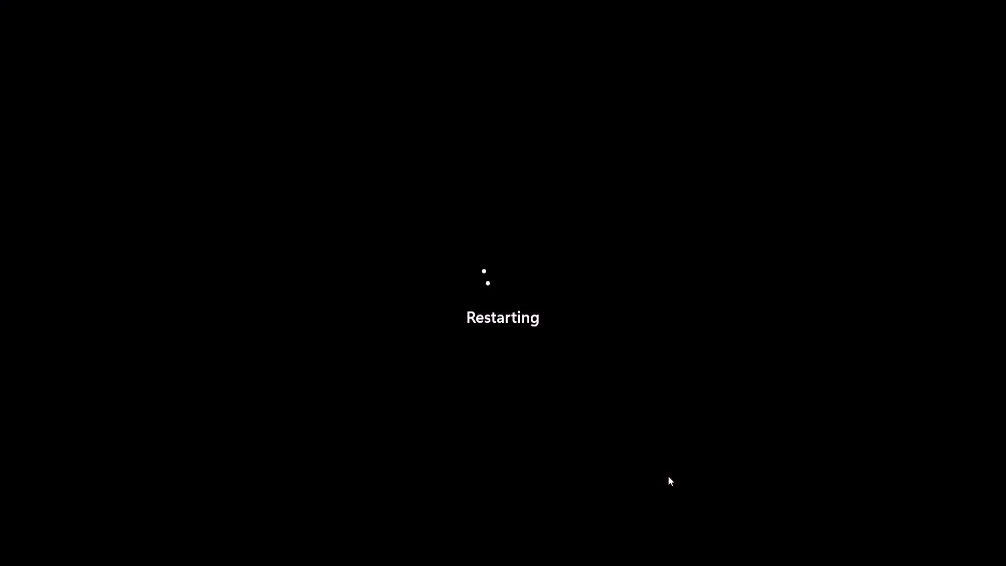